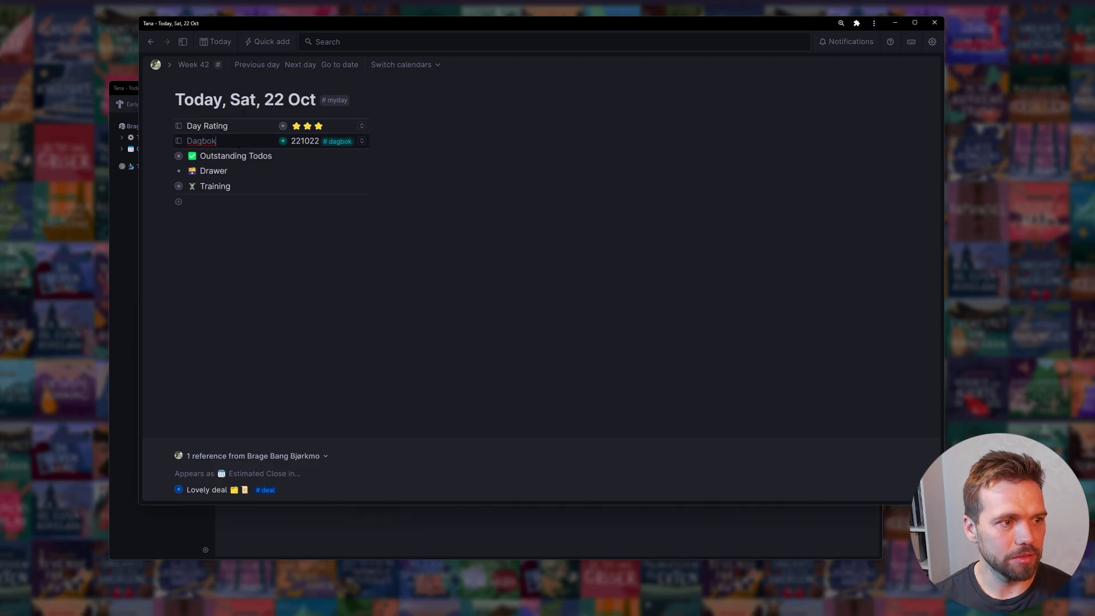
Open the Dagbok page from the #dagbok tag and scroll through its entry cards, 221022 back to 221015.
{"action": "left_click", "coordinate": [312, 67]}
{"action": "left_click", "coordinate": [268, 65]}
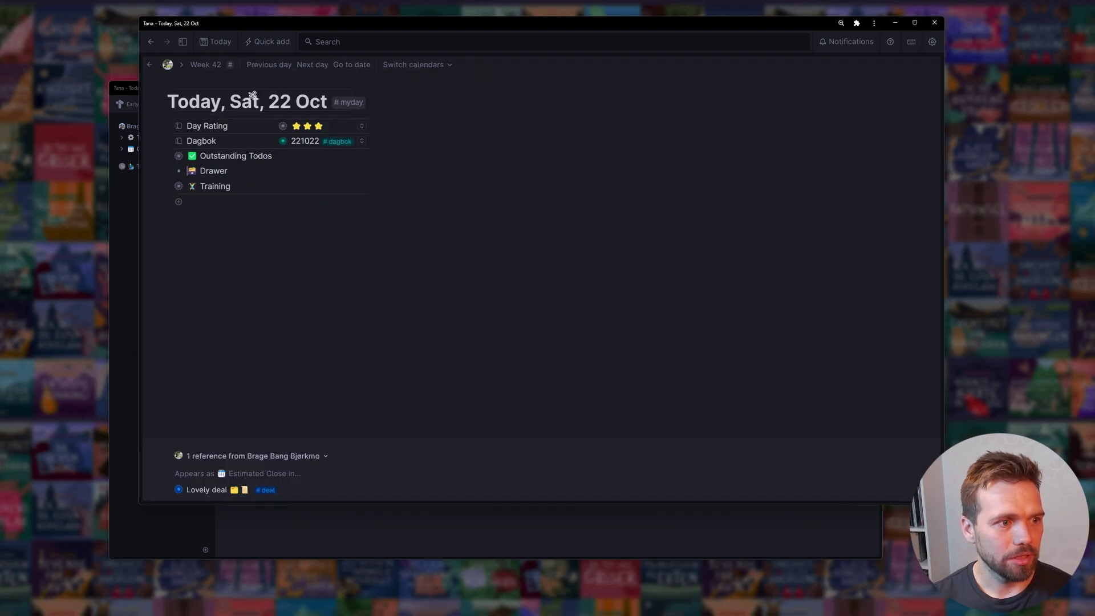
{"action": "left_click", "coordinate": [338, 144]}
{"action": "left_click", "coordinate": [289, 210]}
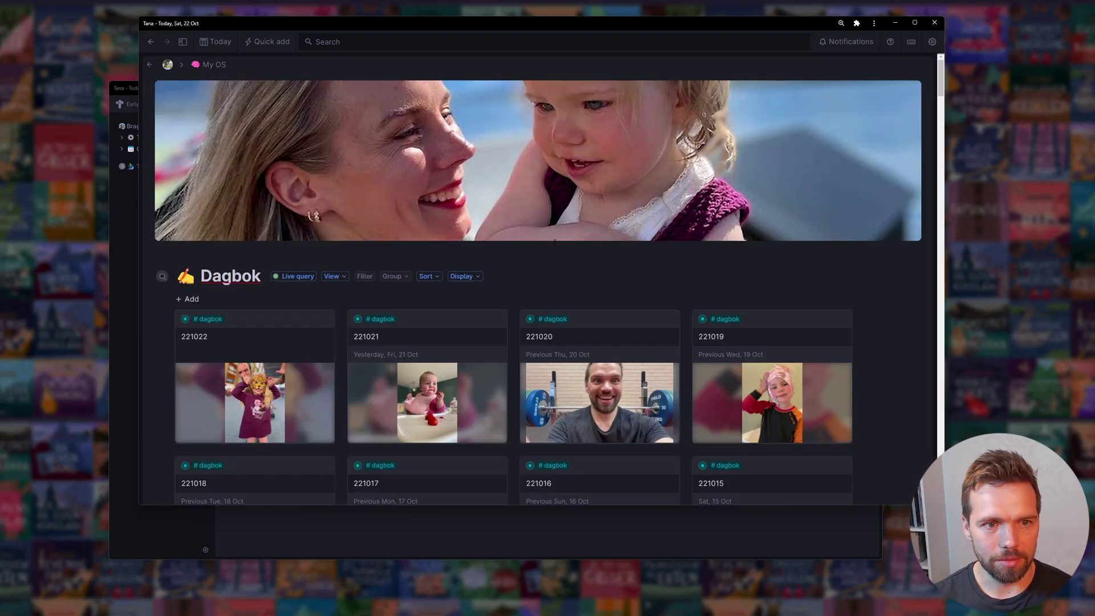
{"action": "scroll", "coordinate": [520, 292], "scroll_direction": "down", "scroll_amount": 5}
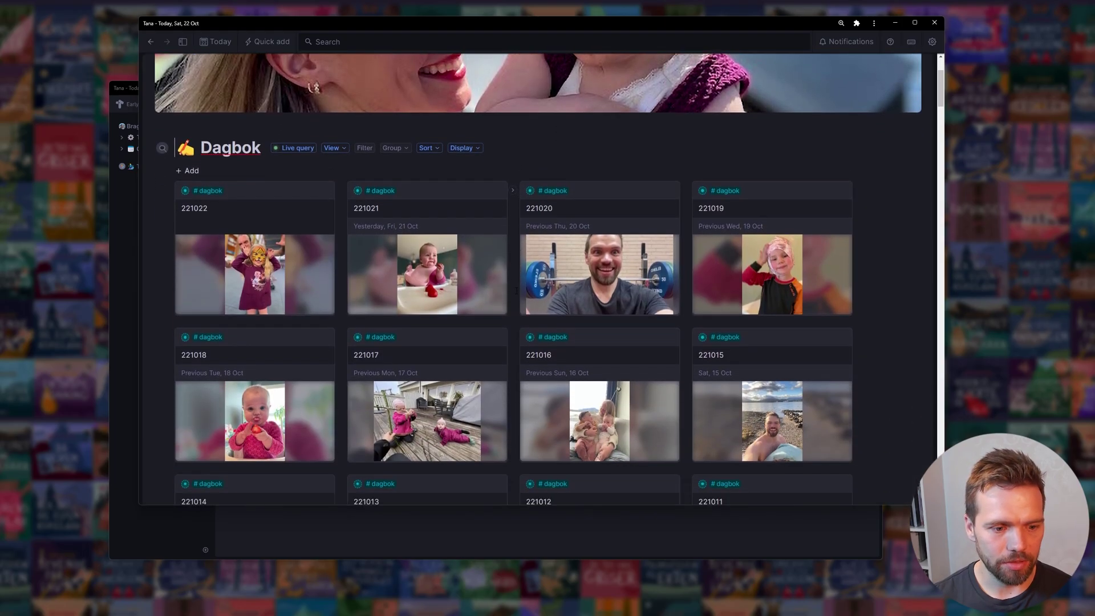
{"action": "scroll", "coordinate": [474, 176], "scroll_direction": "up", "scroll_amount": 5}
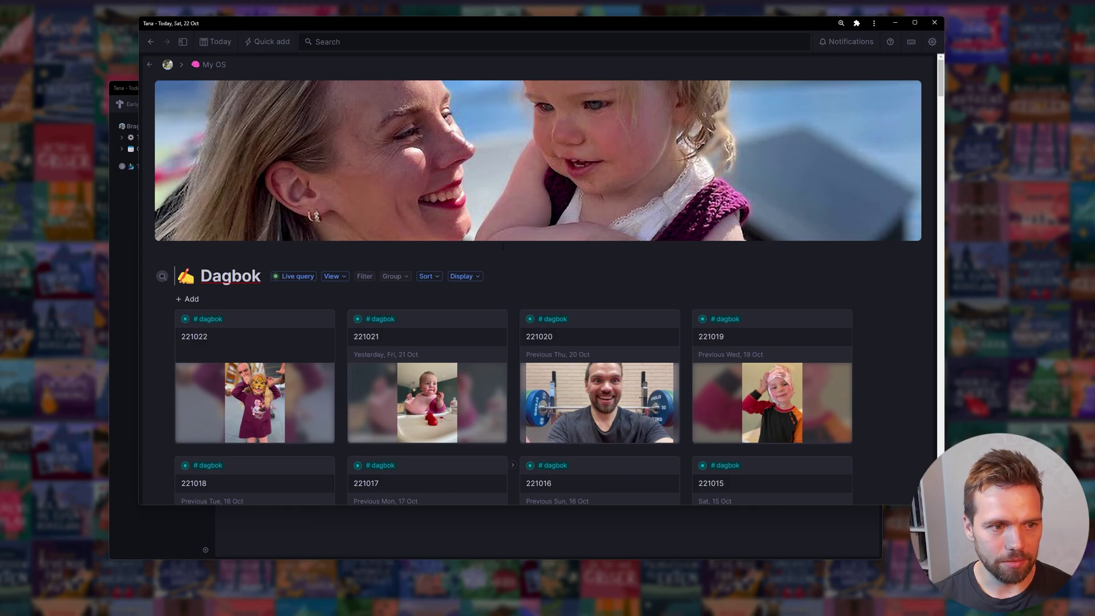
{"action": "scroll", "coordinate": [503, 246], "scroll_direction": "down", "scroll_amount": 6}
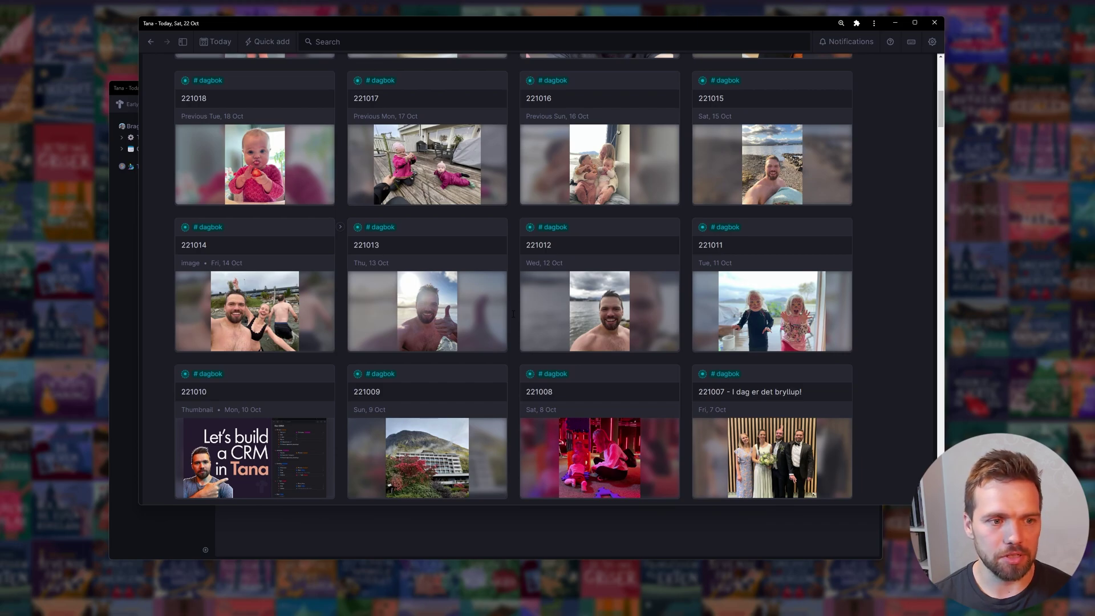
{"action": "scroll", "coordinate": [513, 314], "scroll_direction": "up", "scroll_amount": 6}
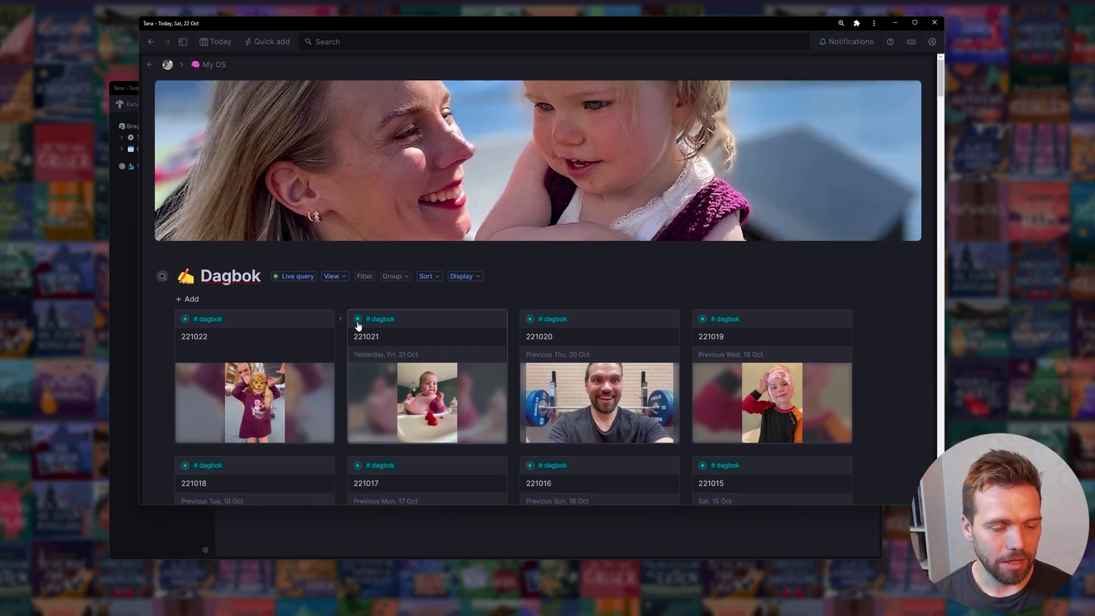
{"action": "scroll", "coordinate": [358, 325], "scroll_direction": "down", "scroll_amount": 1}
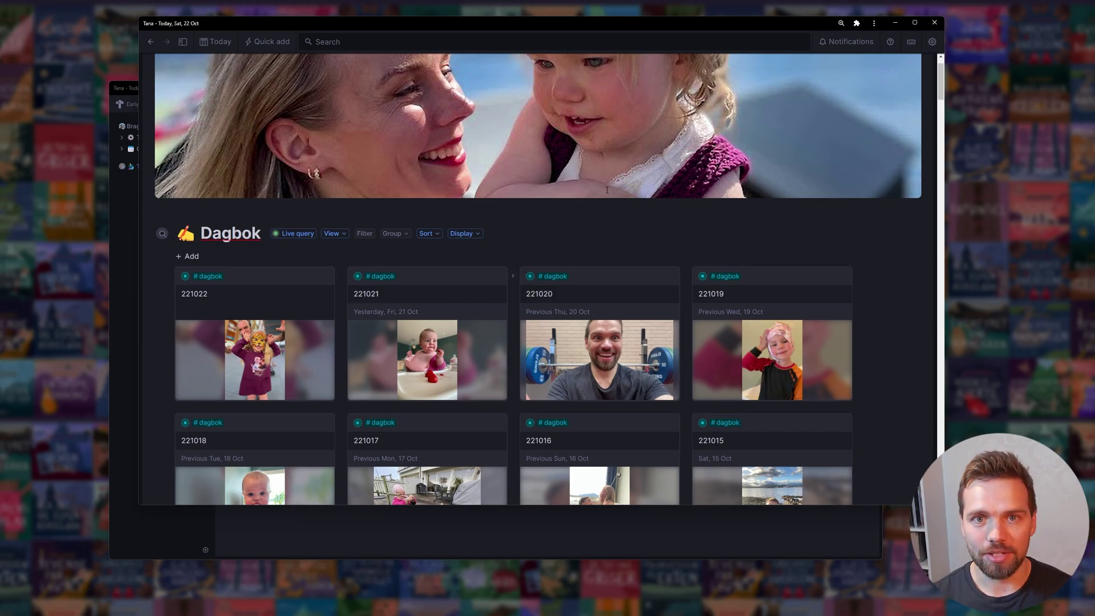
Minimize the Dagbok window and move the Fri 21 Oct window higher and to the right.
{"action": "left_click", "coordinate": [120, 225]}
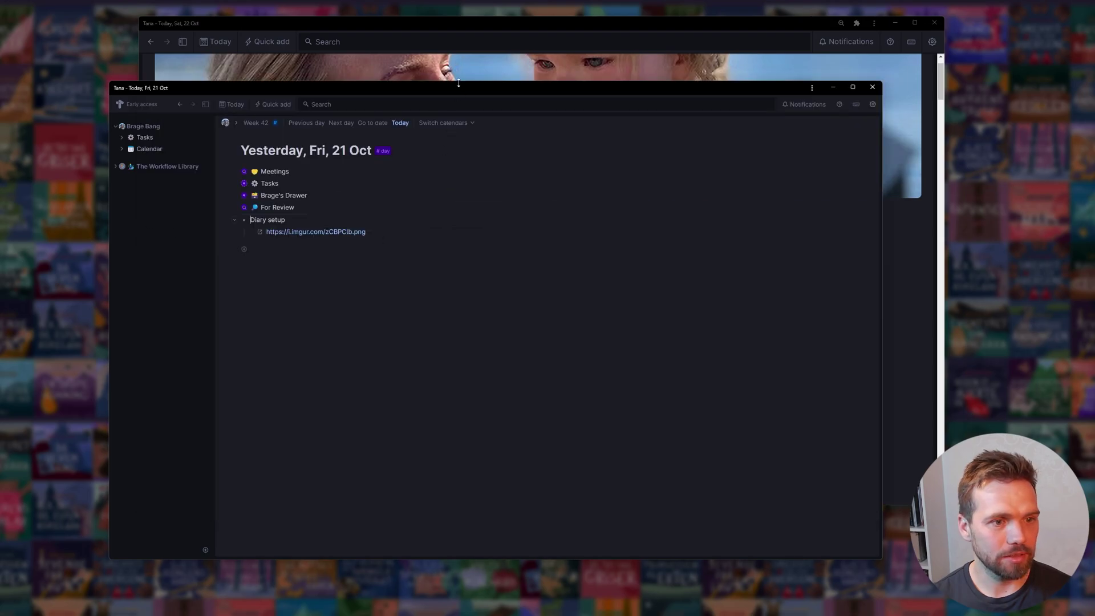
{"action": "left_click", "coordinate": [844, 42]}
{"action": "left_click", "coordinate": [895, 23]}
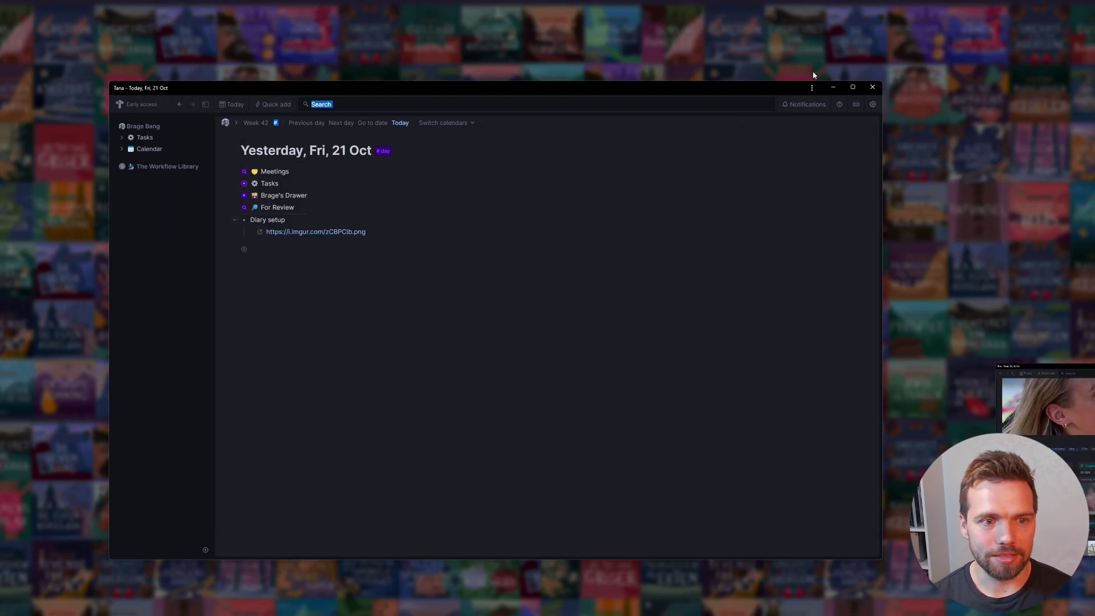
{"action": "left_click_drag", "start_coordinate": [645, 88], "coordinate": [742, 53]}
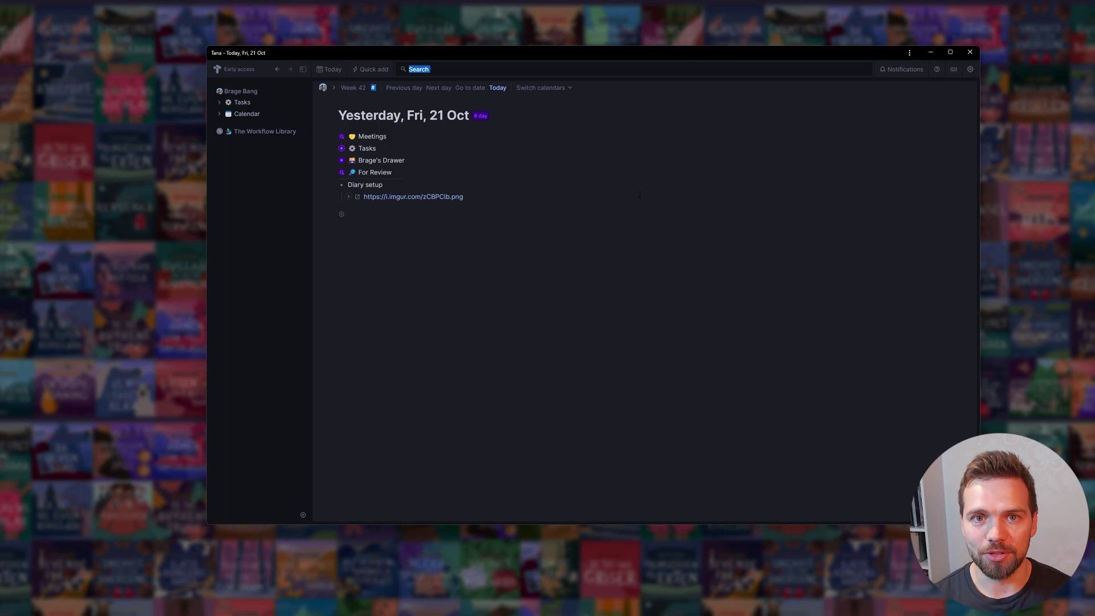
Add a 'Diary post' node tagged with a new #diary supertag and open the tag's card.
{"action": "left_click", "coordinate": [382, 217]}
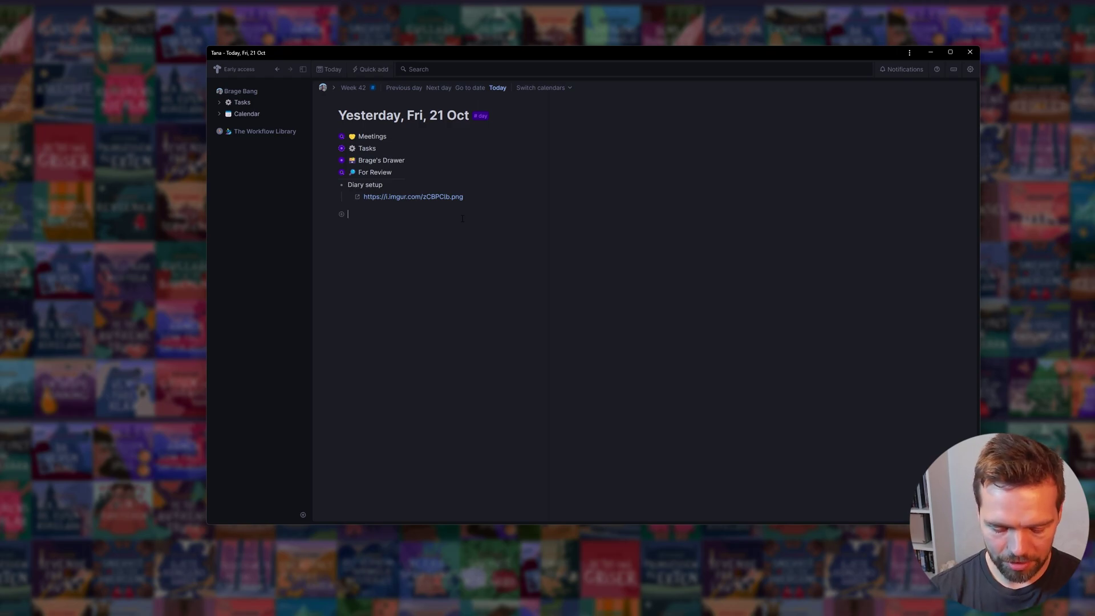
{"action": "type", "text": "Diary"}
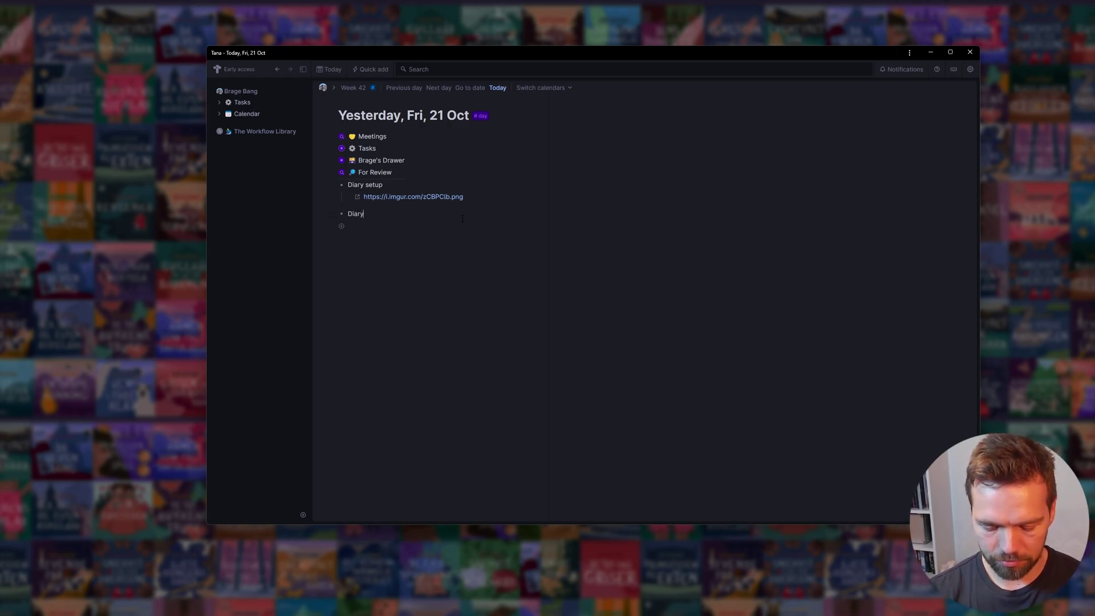
{"action": "type", "text": " post # diary"}
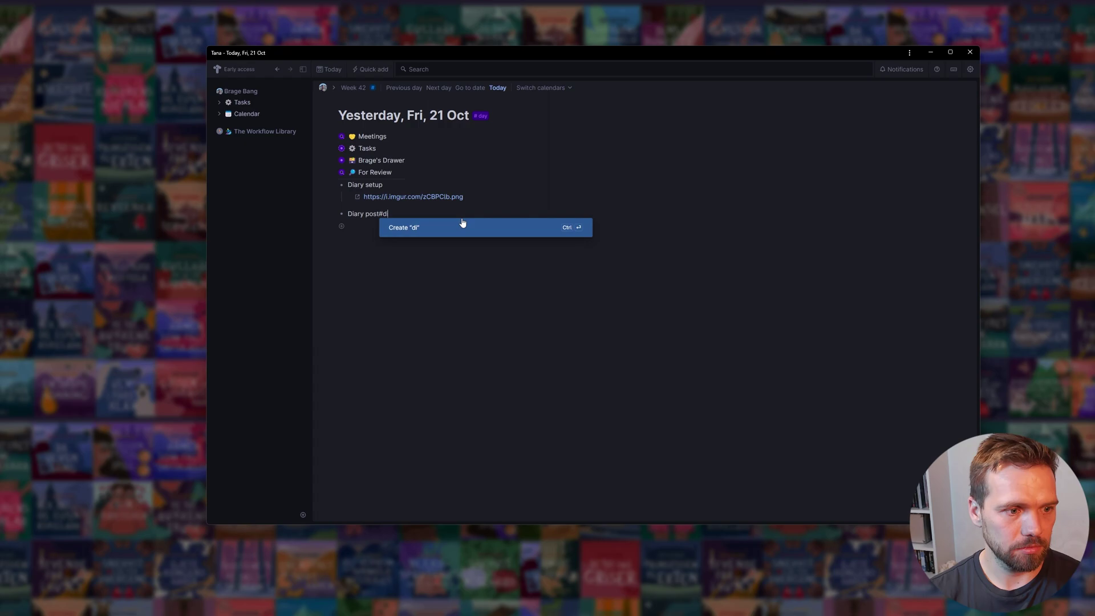
{"action": "key", "text": "Return"}
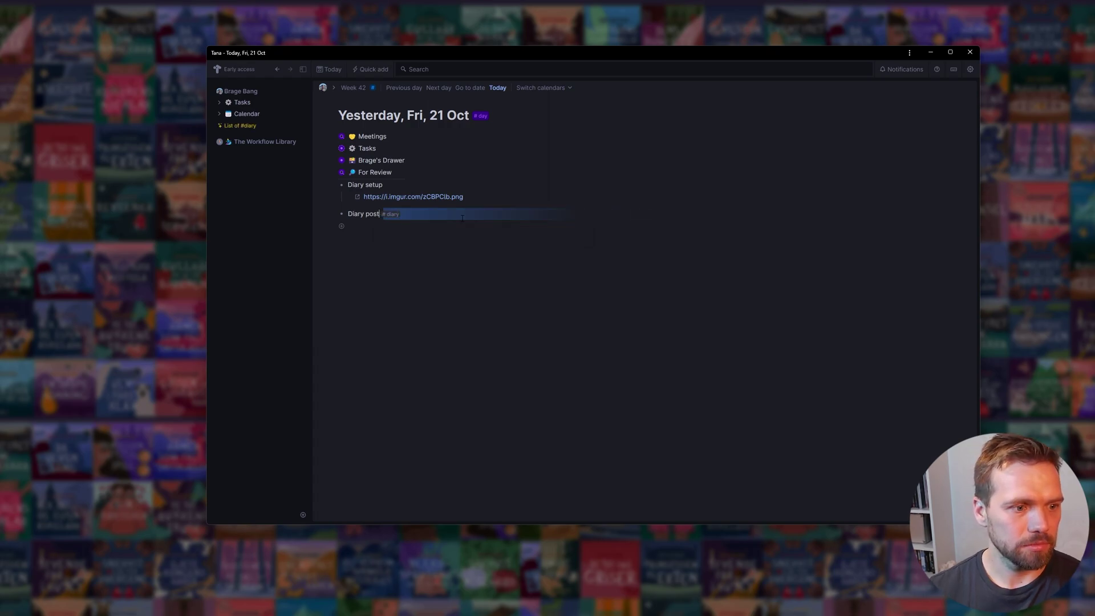
{"action": "right_click", "coordinate": [398, 211]}
{"action": "left_click", "coordinate": [387, 214]}
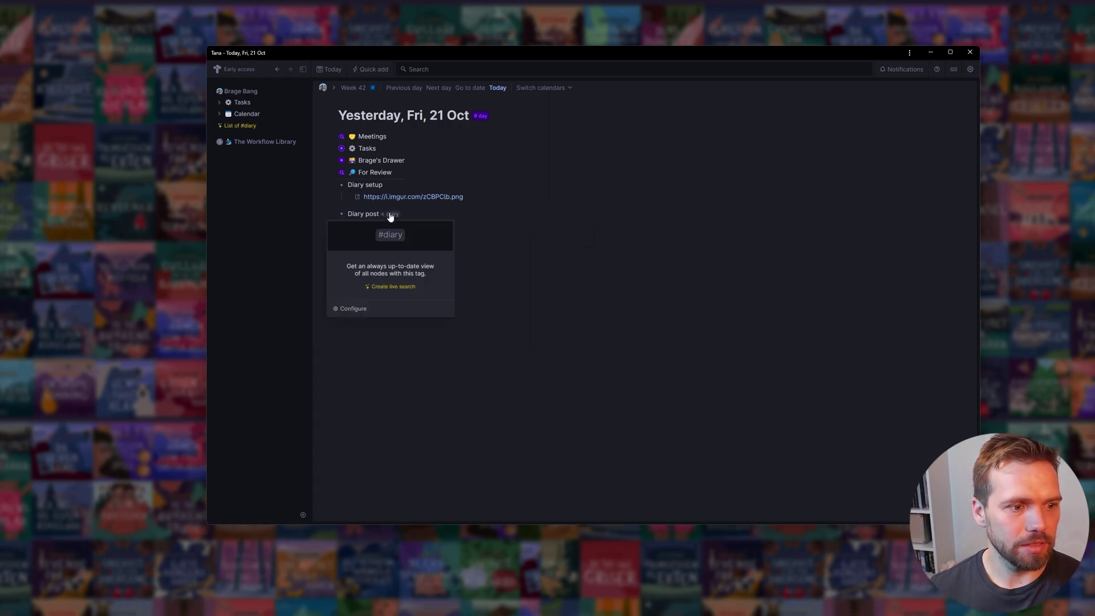
{"action": "left_click", "coordinate": [396, 301]}
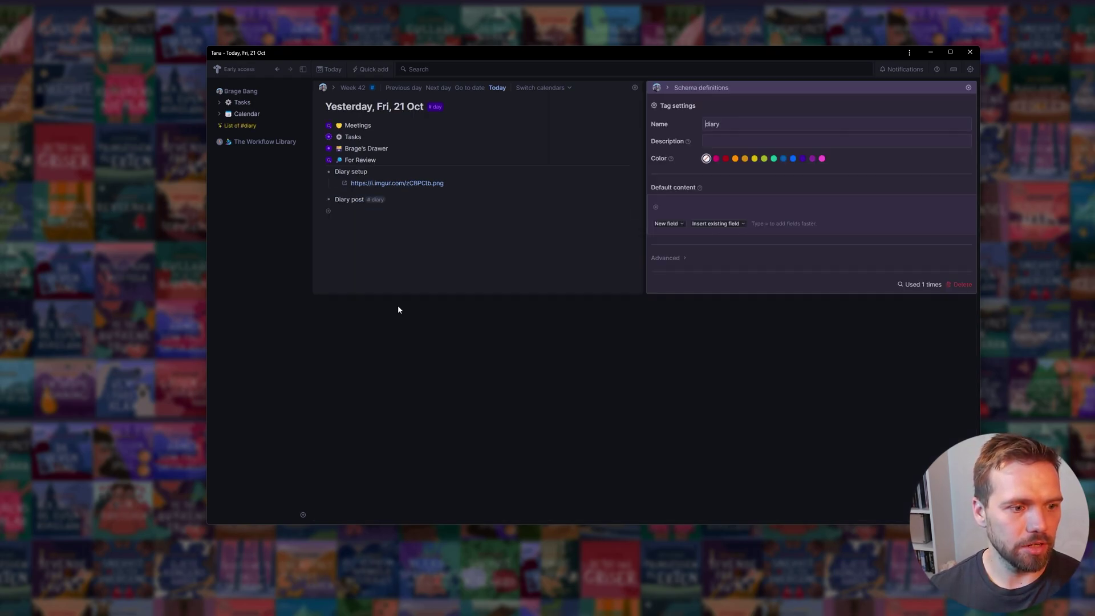
{"action": "left_click", "coordinate": [696, 210]}
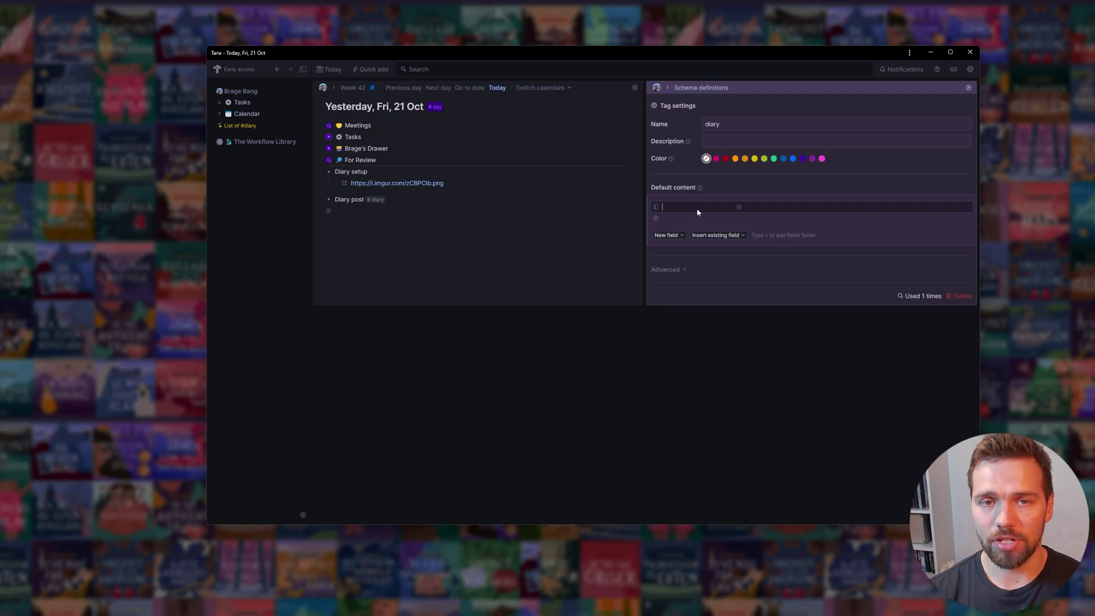
{"action": "type", "text": ">Date"}
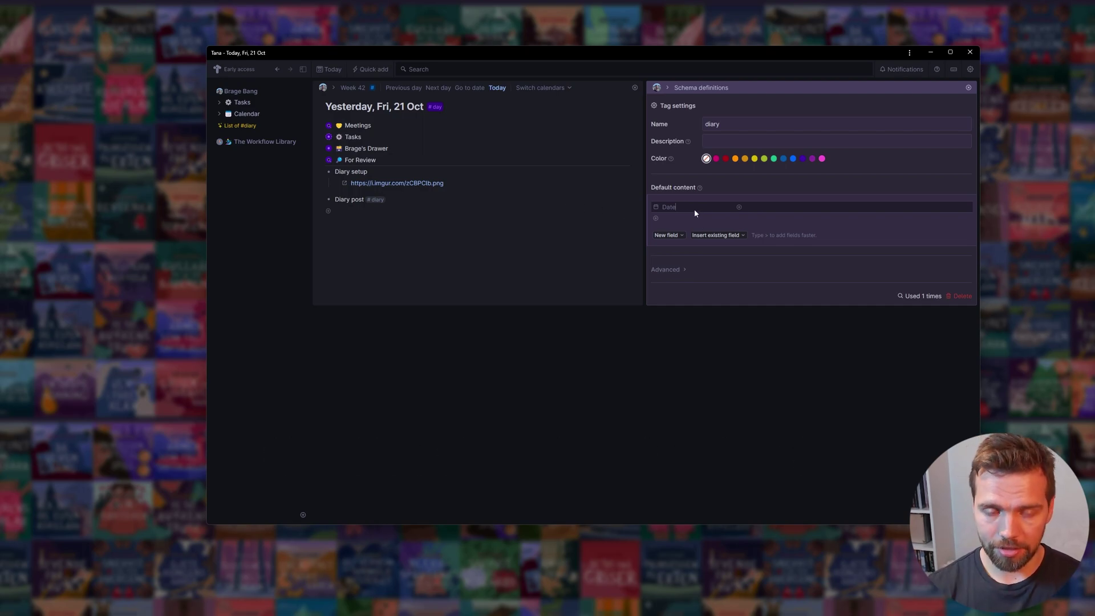
{"action": "key", "text": "BackSpace"}
{"action": "key", "text": "BackSpace"}
{"action": "key", "text": "BackSpace"}
{"action": "key", "text": "BackSpace"}
{"action": "key", "text": "BackSpace"}
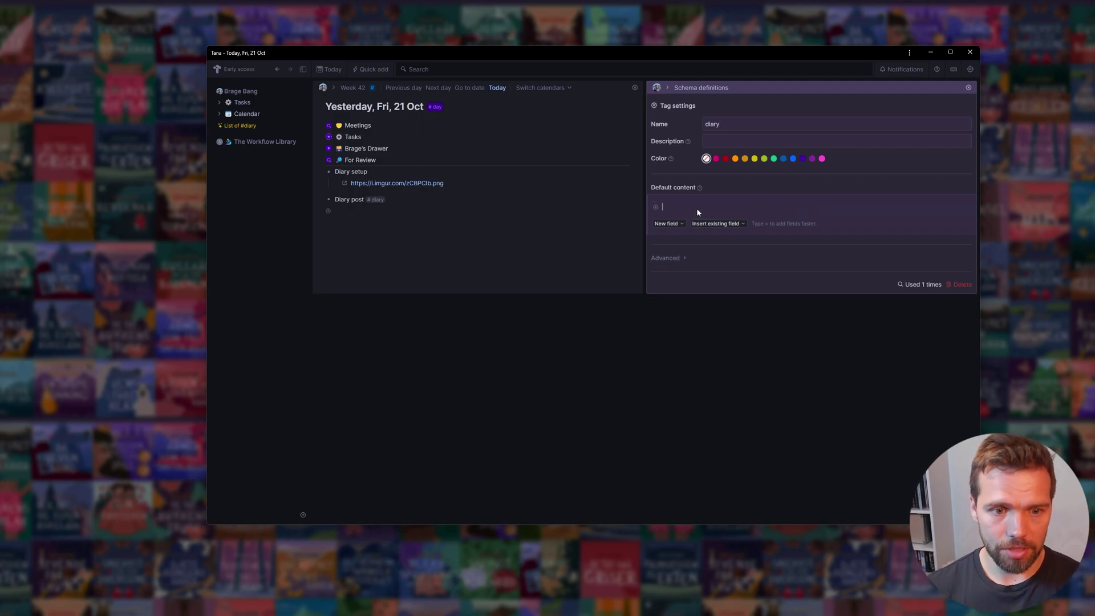
{"action": "type", "text": ">@Date f"}
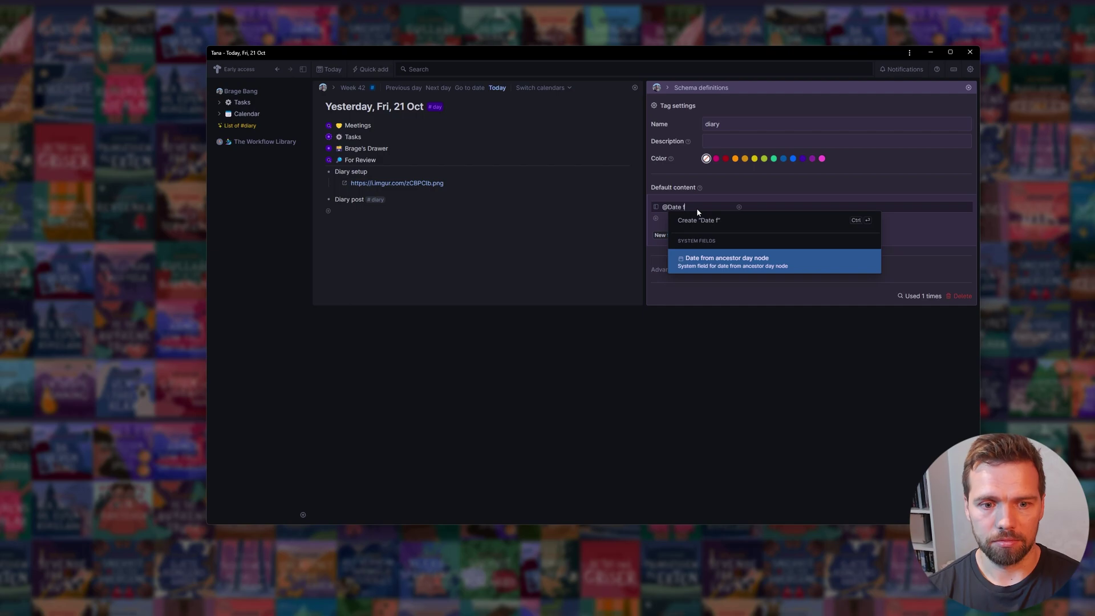
{"action": "key", "text": "Return"}
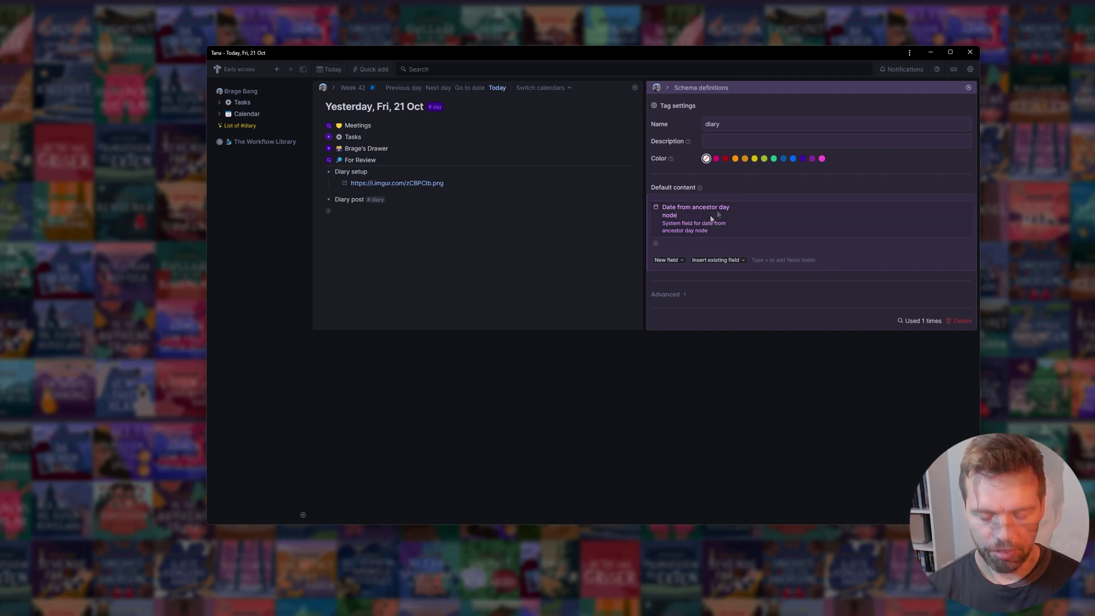
Add a Cover Image field that hides when empty, with an empty row below it.
{"action": "type", "text": "Cover Image"}
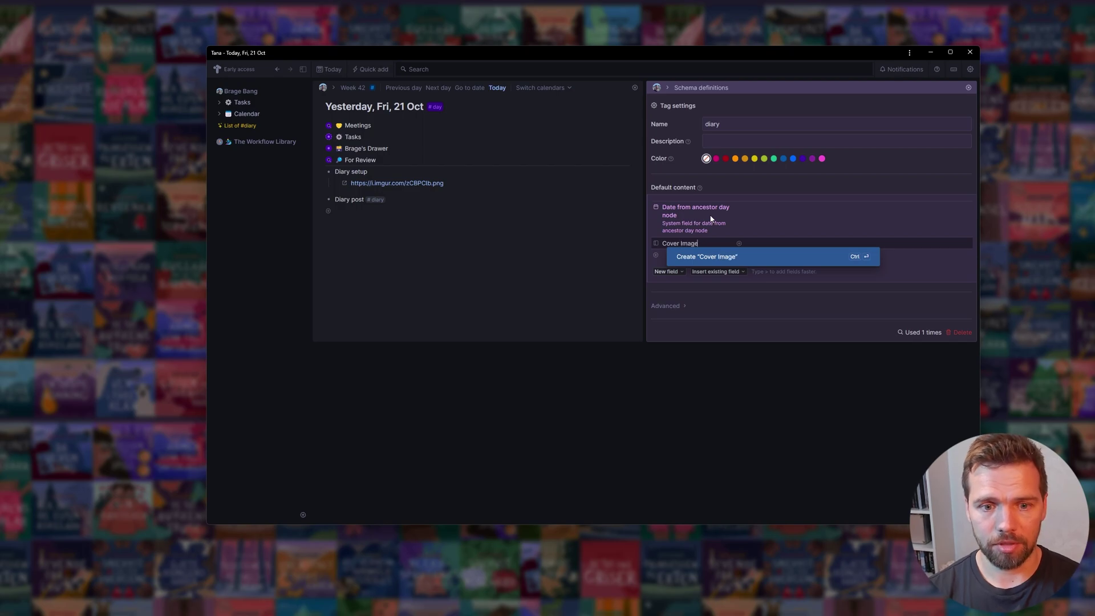
{"action": "key", "text": "ctrl+Return"}
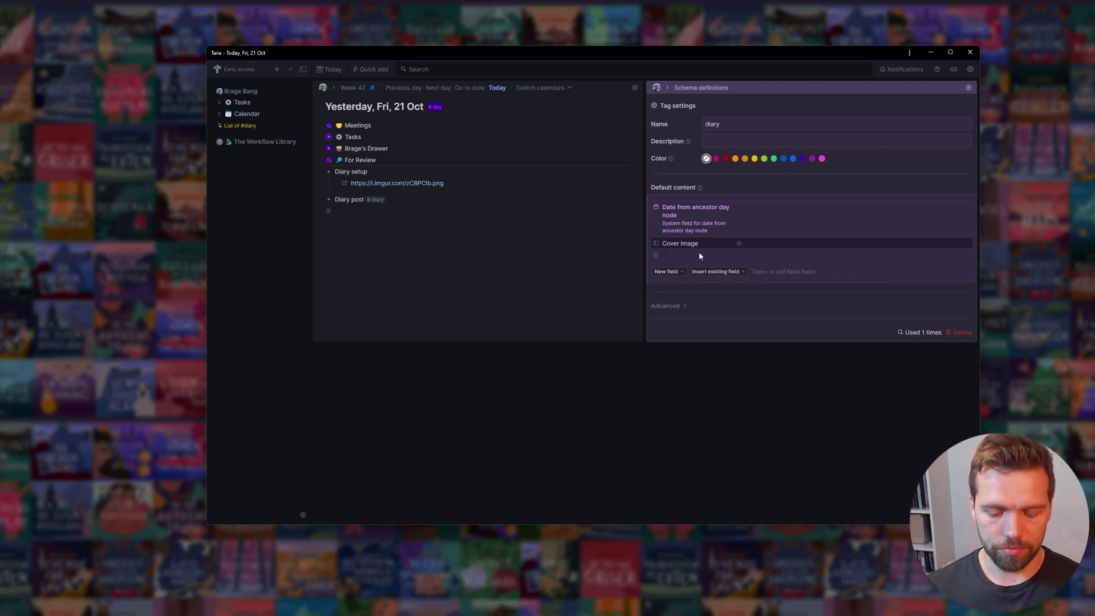
{"action": "key", "text": "ctrl+k"}
{"action": "type", "text": "hide"}
{"action": "key", "text": "Down"}
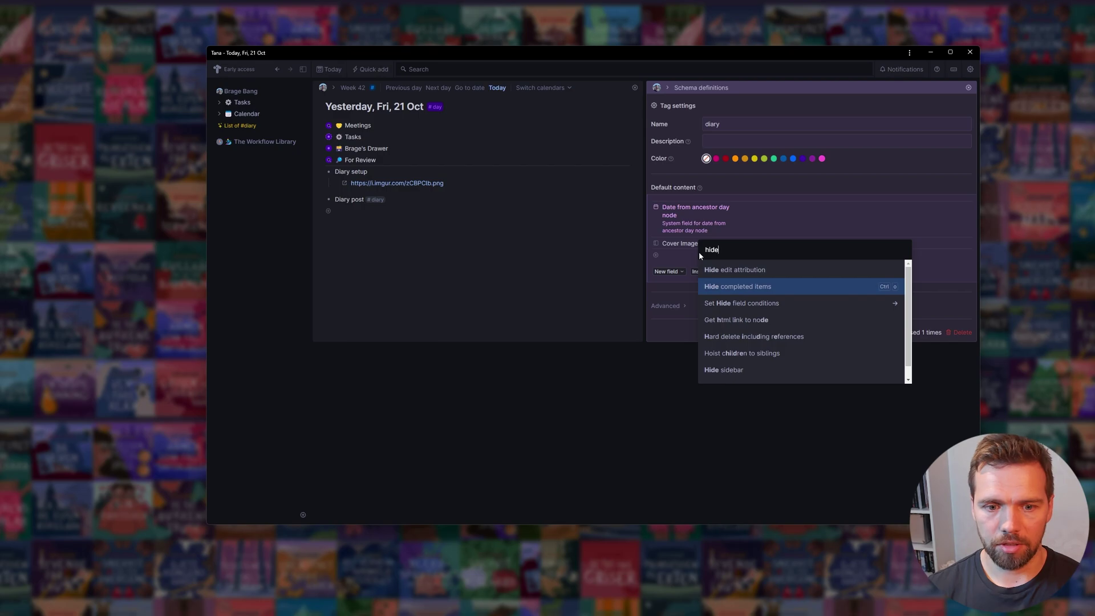
{"action": "key", "text": "Down"}
{"action": "key", "text": "Return"}
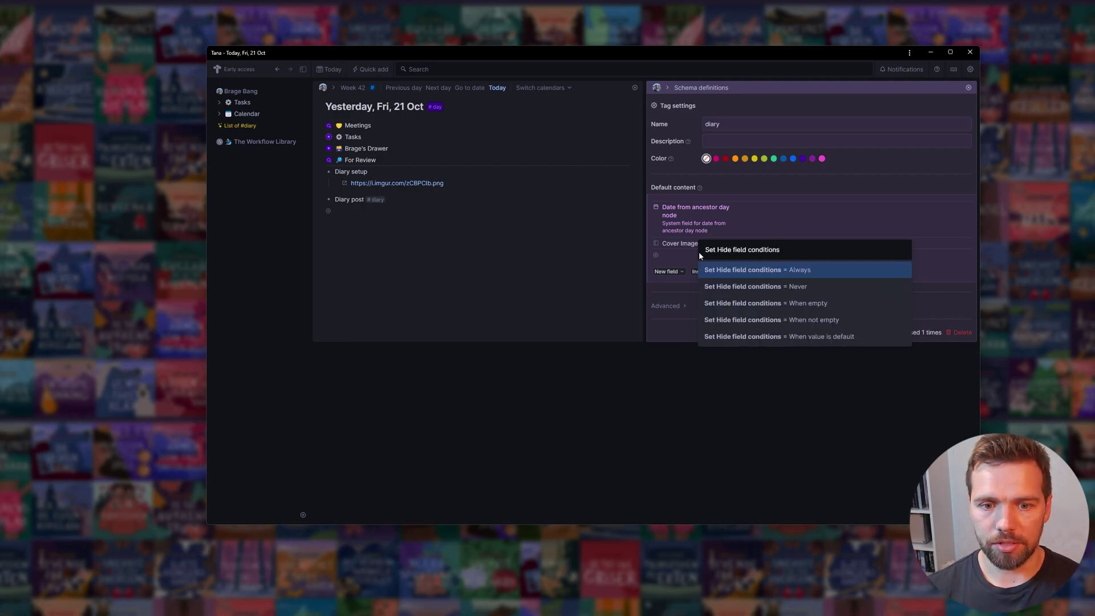
{"action": "key", "text": "Down"}
{"action": "key", "text": "Down"}
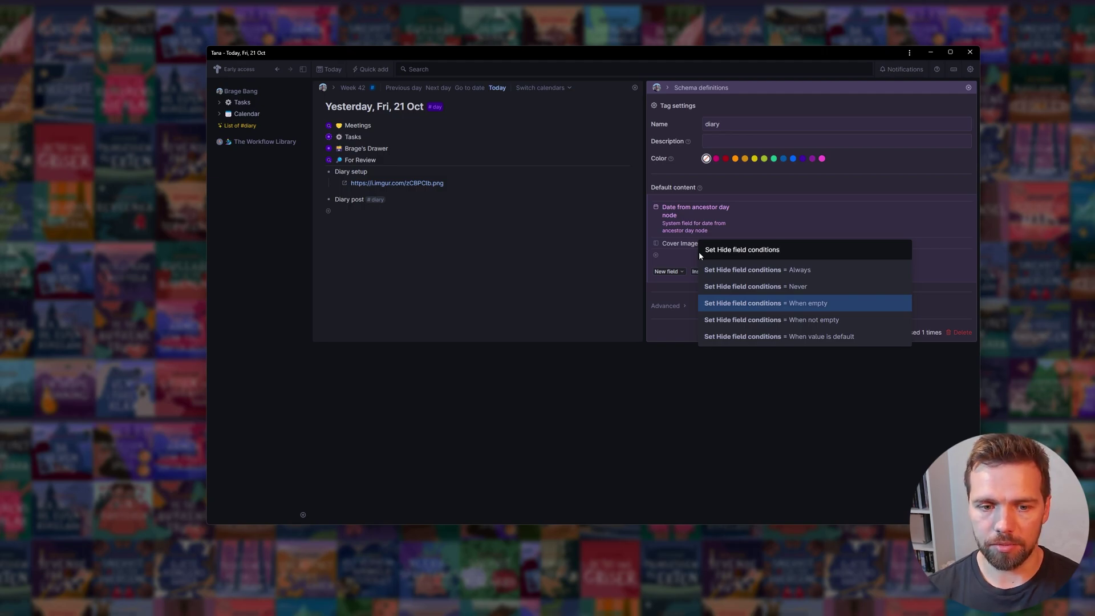
{"action": "key", "text": "Return"}
{"action": "left_click", "coordinate": [700, 256]}
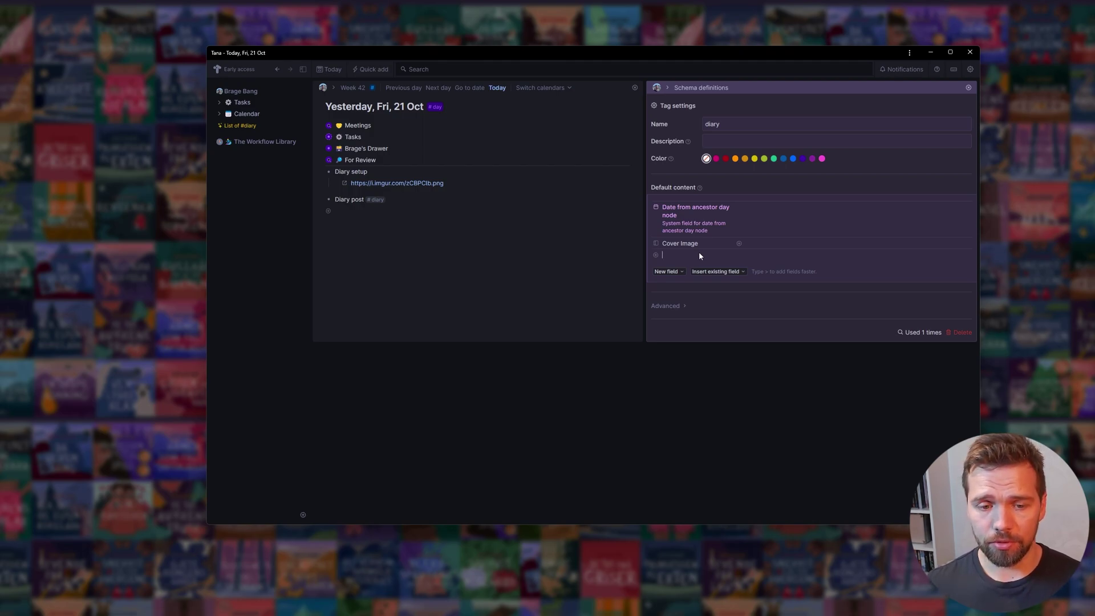
{"action": "left_click", "coordinate": [699, 256]}
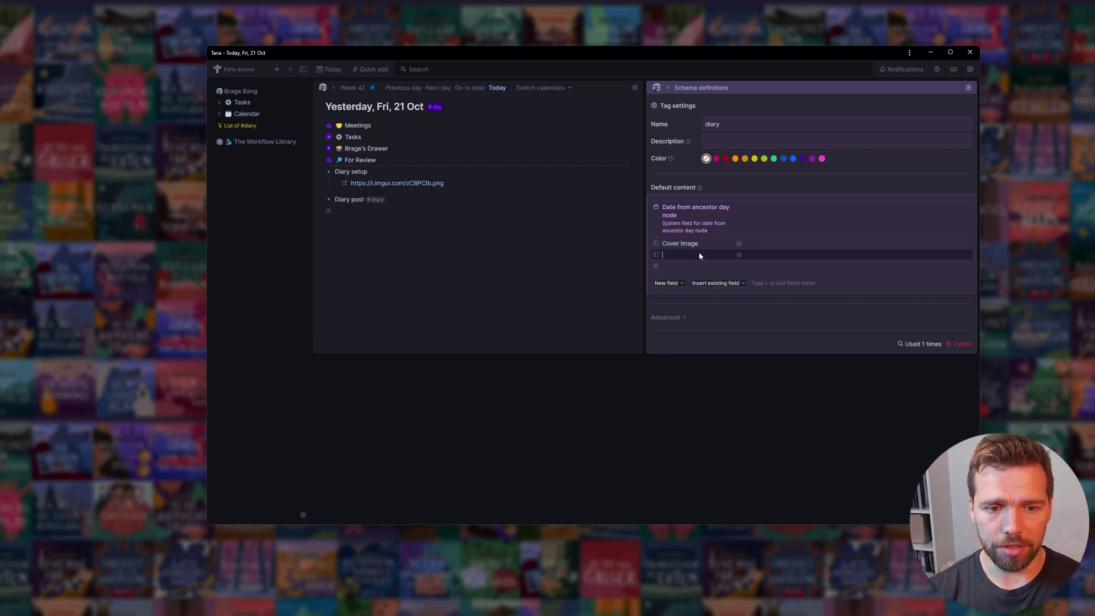
Add Productivity and Fun fields to the #diary default content.
{"action": "type", "text": "Day"}
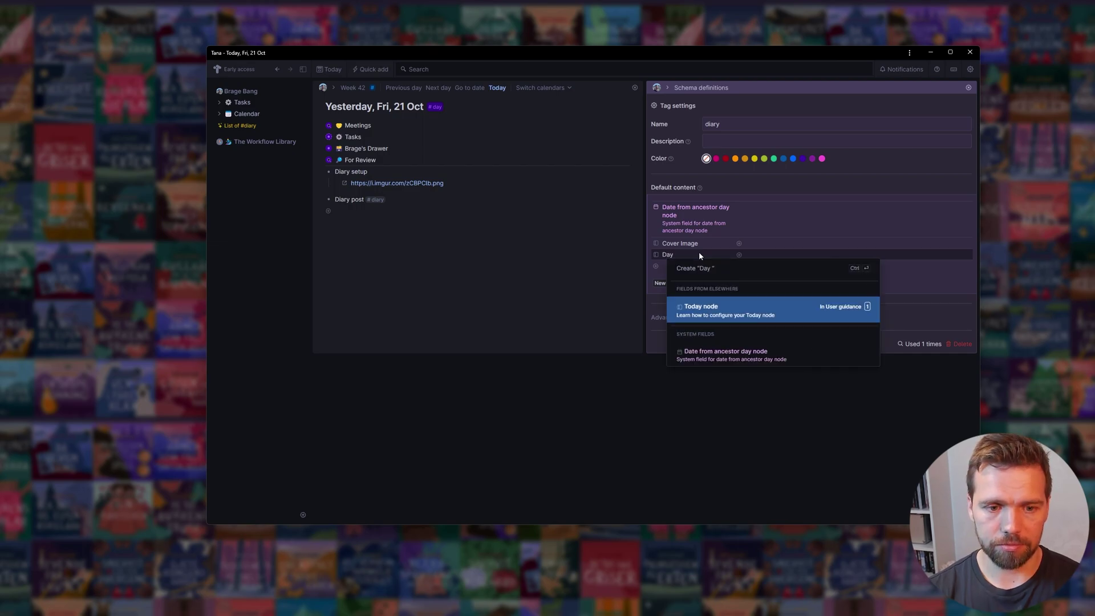
{"action": "key", "text": "BackSpace"}
{"action": "key", "text": "BackSpace"}
{"action": "key", "text": "BackSpace"}
{"action": "key", "text": "BackSpace"}
{"action": "type", "text": "Produ"}
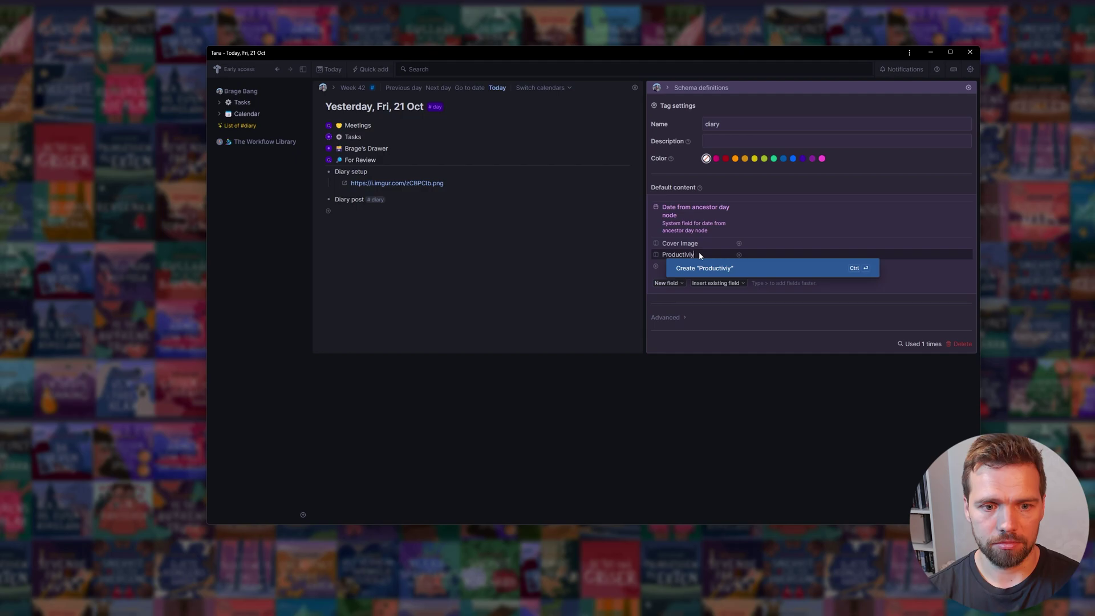
{"action": "type", "text": "ctivity"}
{"action": "key", "text": "Return"}
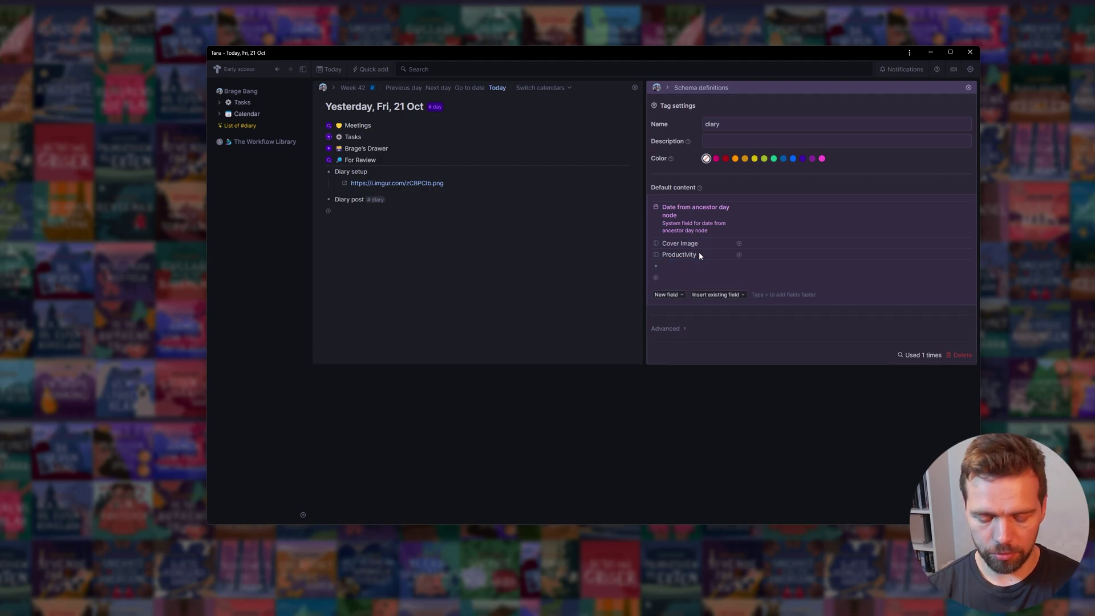
{"action": "type", "text": ">"}
{"action": "type", "text": "Fun"}
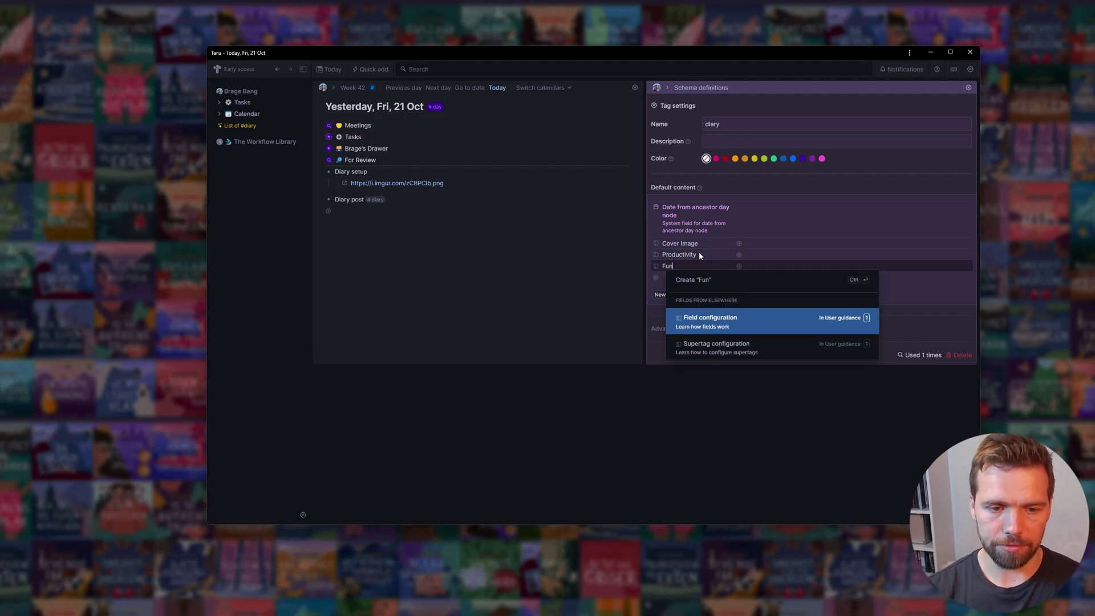
{"action": "key", "text": "ctrl+Return"}
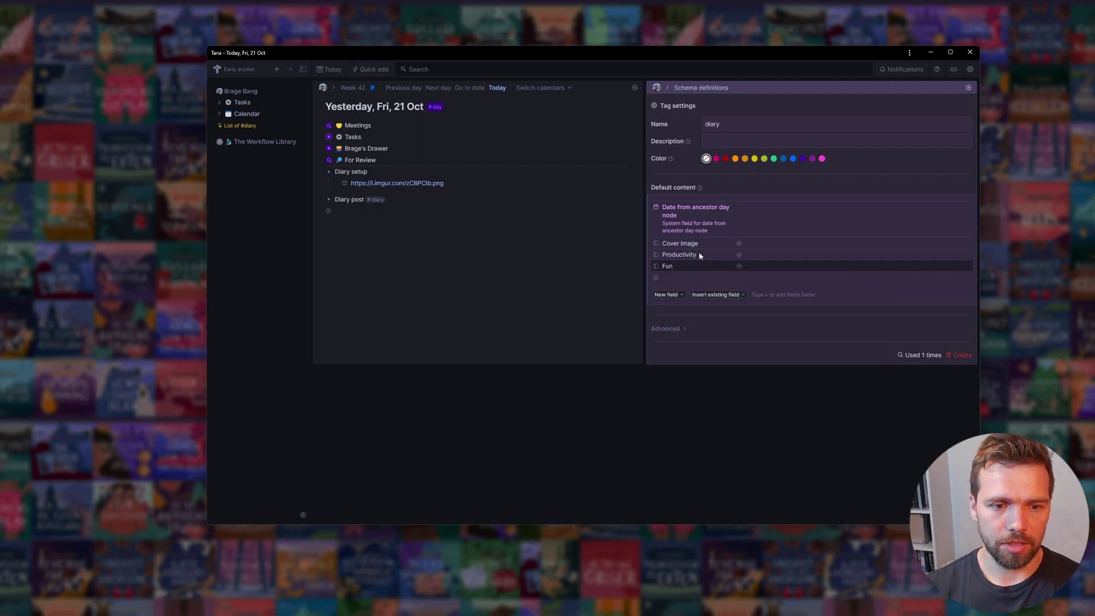
Set the Fun field's datatype to Fixed options.
{"action": "key", "text": "ctrl+k"}
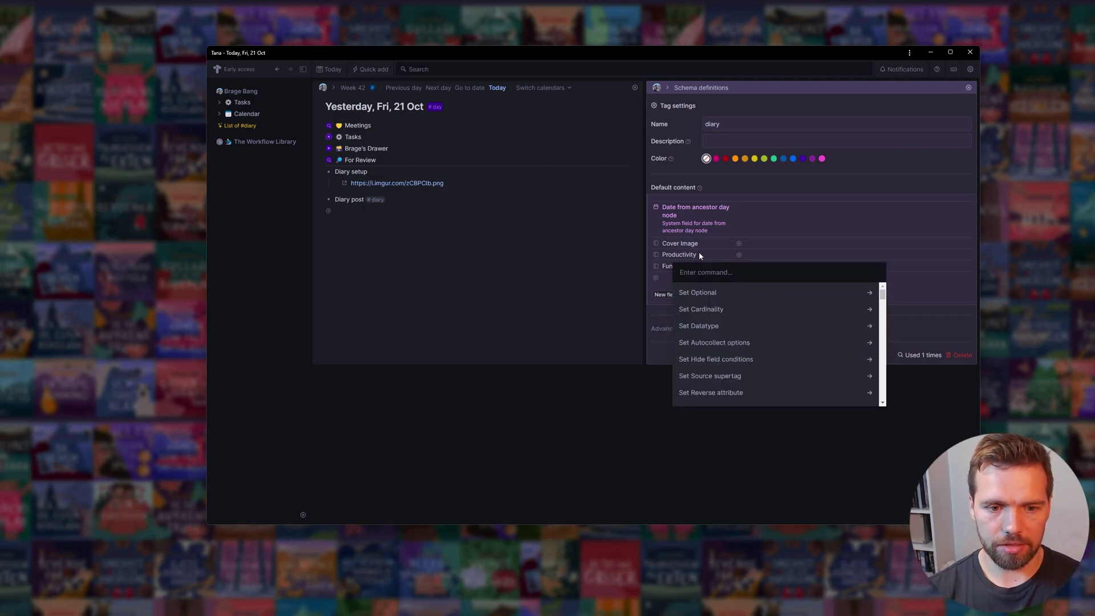
{"action": "type", "text": "Set Datatype"}
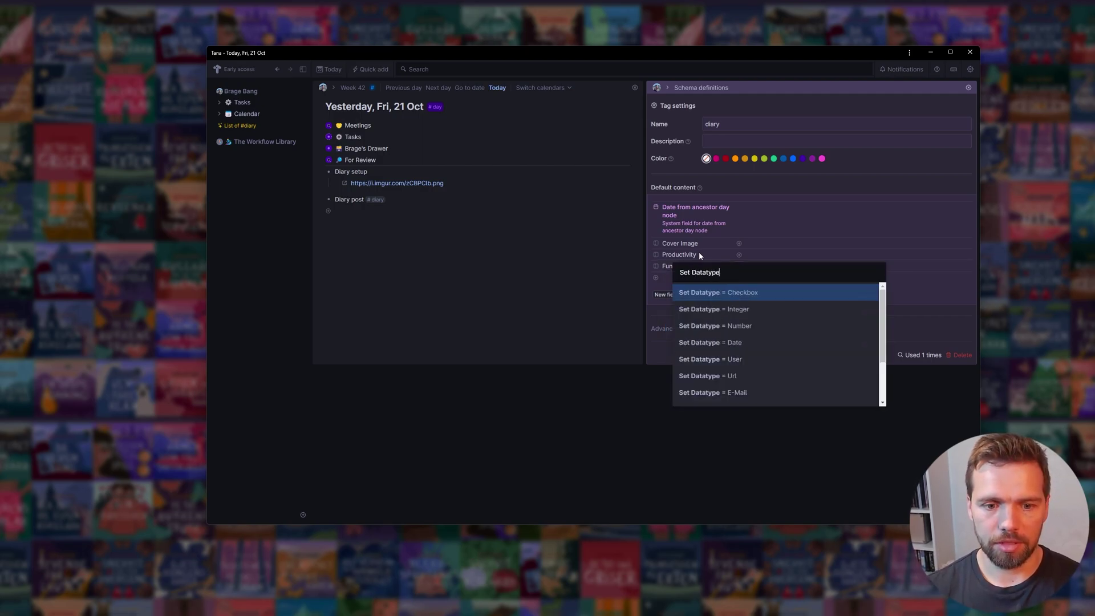
{"action": "key", "text": "Down"}
{"action": "key", "text": "Down"}
{"action": "key", "text": "Down"}
{"action": "key", "text": "Down"}
{"action": "key", "text": "Down"}
{"action": "key", "text": "Down"}
{"action": "key", "text": "Down"}
{"action": "key", "text": "Down"}
{"action": "key", "text": "Down"}
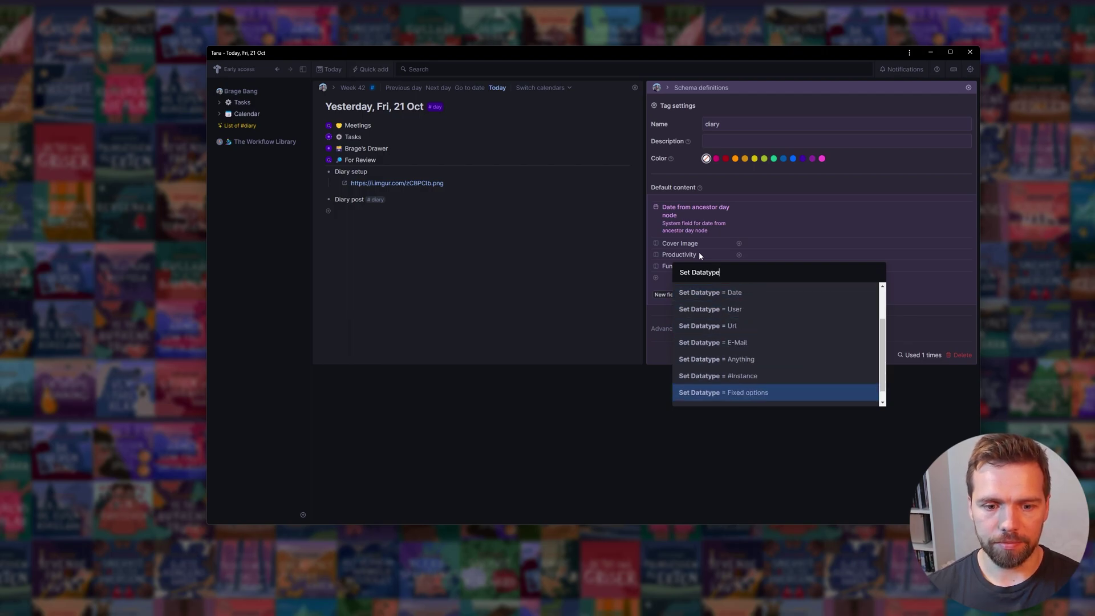
{"action": "key", "text": "Up"}
{"action": "key", "text": "Down"}
{"action": "key", "text": "Down"}
{"action": "key", "text": "Return"}
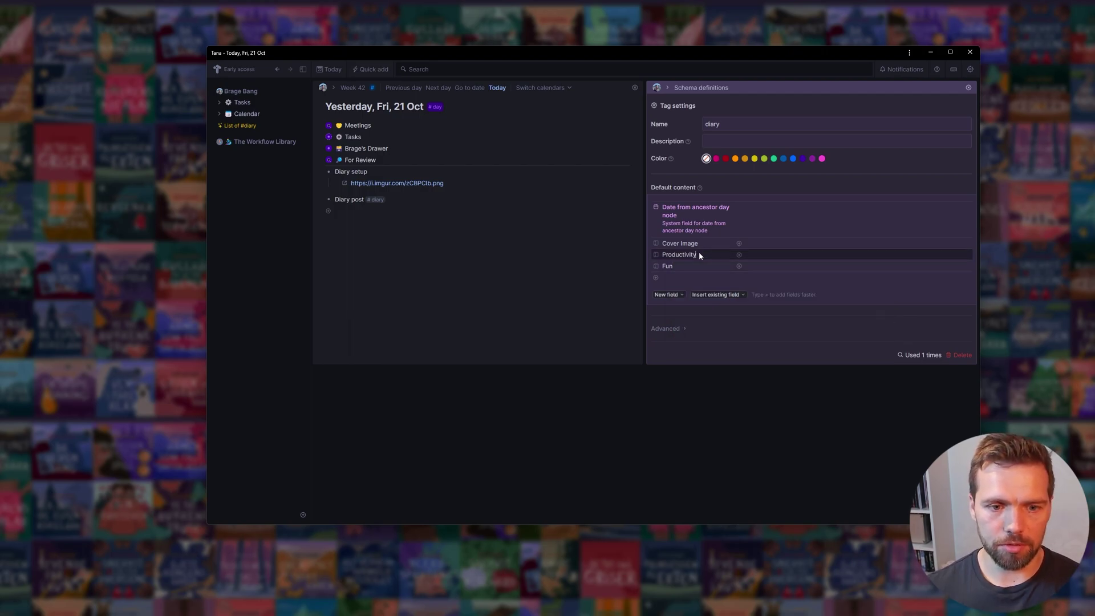
Make Productivity a fixed options field and open its field configuration.
{"action": "key", "text": "ctrl+k"}
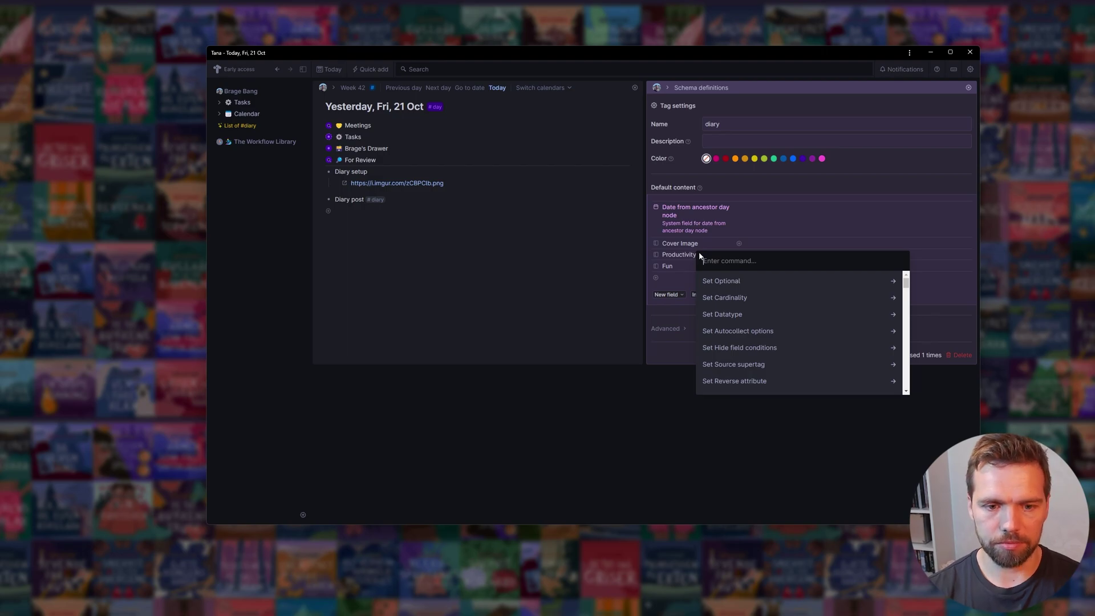
{"action": "type", "text": "datatype"}
{"action": "key", "text": "Return"}
{"action": "type", "text": "check"}
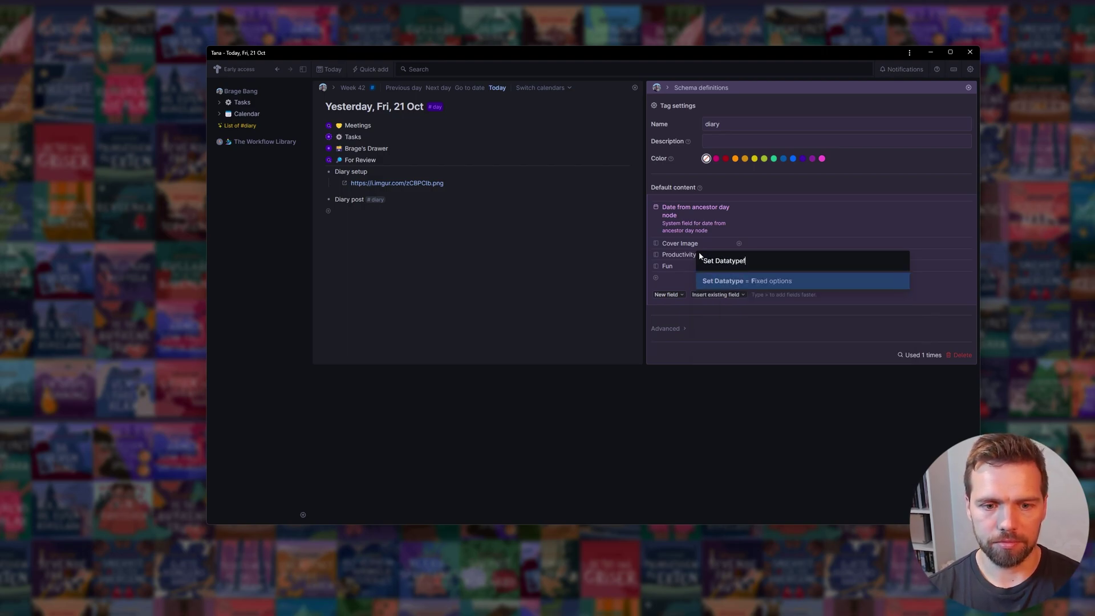
{"action": "key", "text": "Return"}
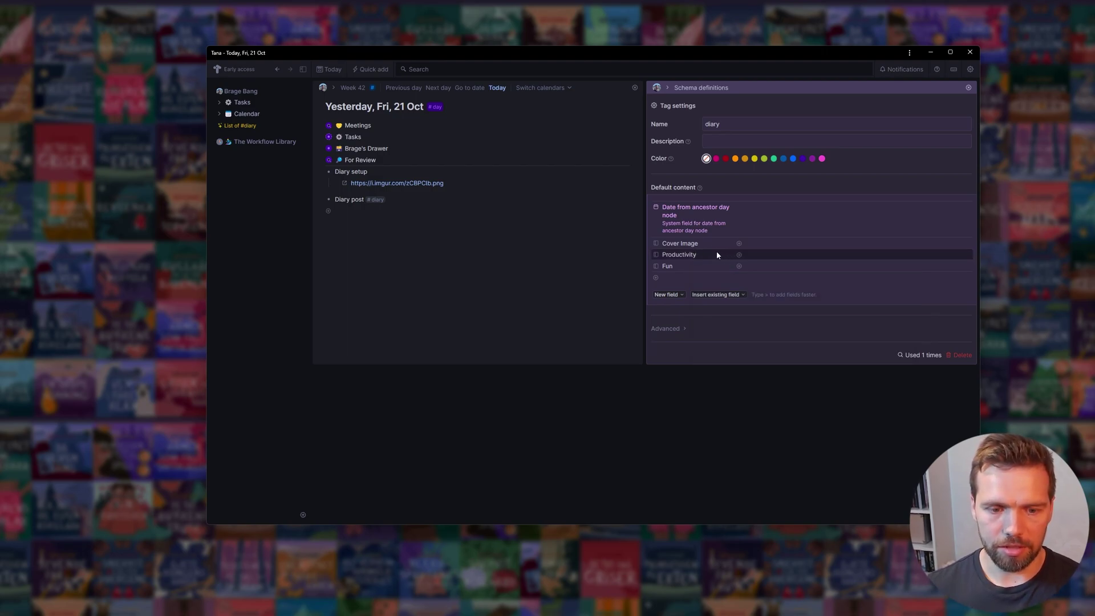
{"action": "key", "text": "ctrl+k"}
{"action": "type", "text": "conf"}
{"action": "key", "text": "Return"}
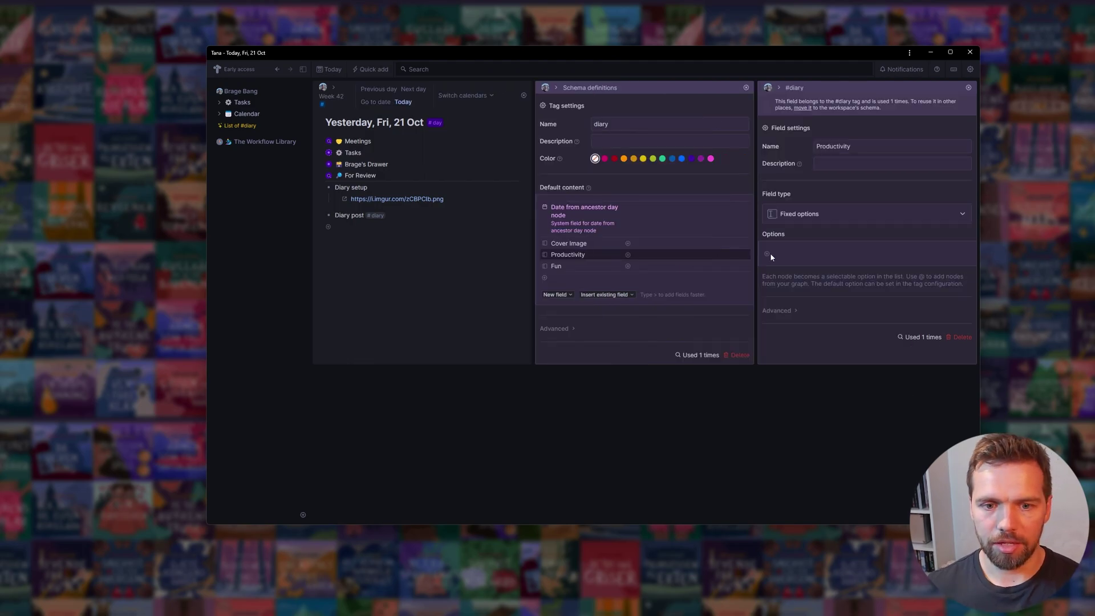
Enter Productivity options of one, two and three gear emojis.
{"action": "left_click", "coordinate": [785, 255]}
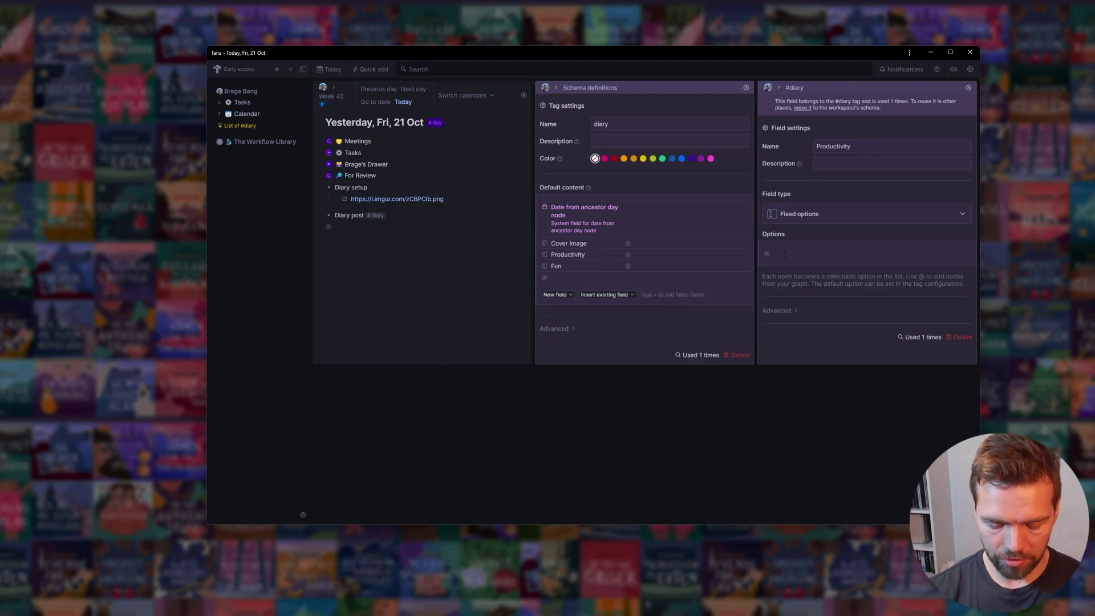
{"action": "key", "text": "super+period"}
{"action": "type", "text": "gear"}
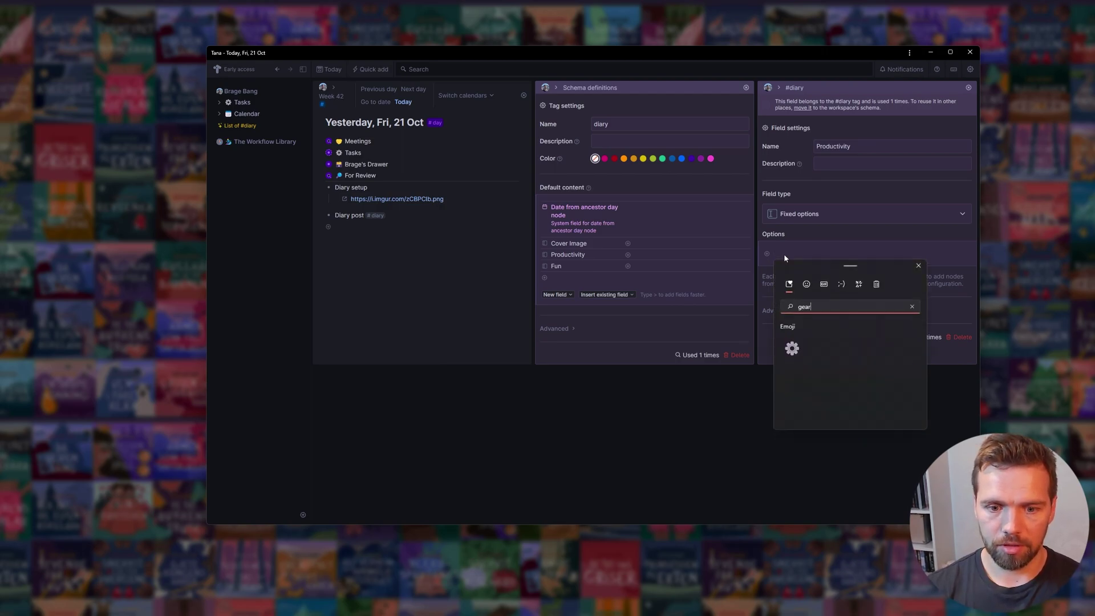
{"action": "key", "text": "Return"}
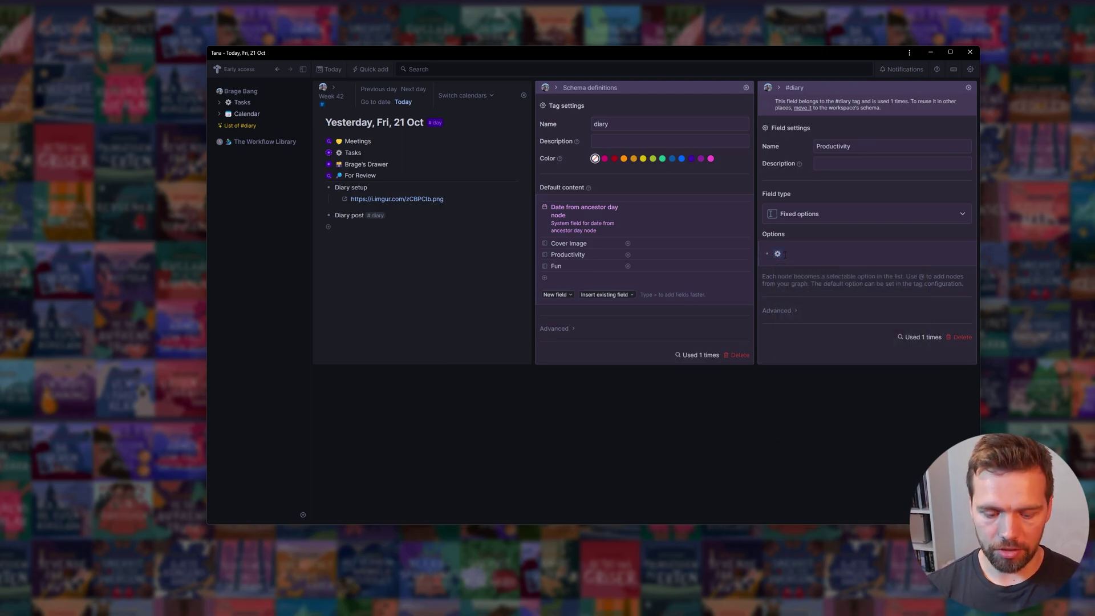
{"action": "key", "text": "Return"}
{"action": "type", "text": "⚙"}
{"action": "type", "text": "⚙"}
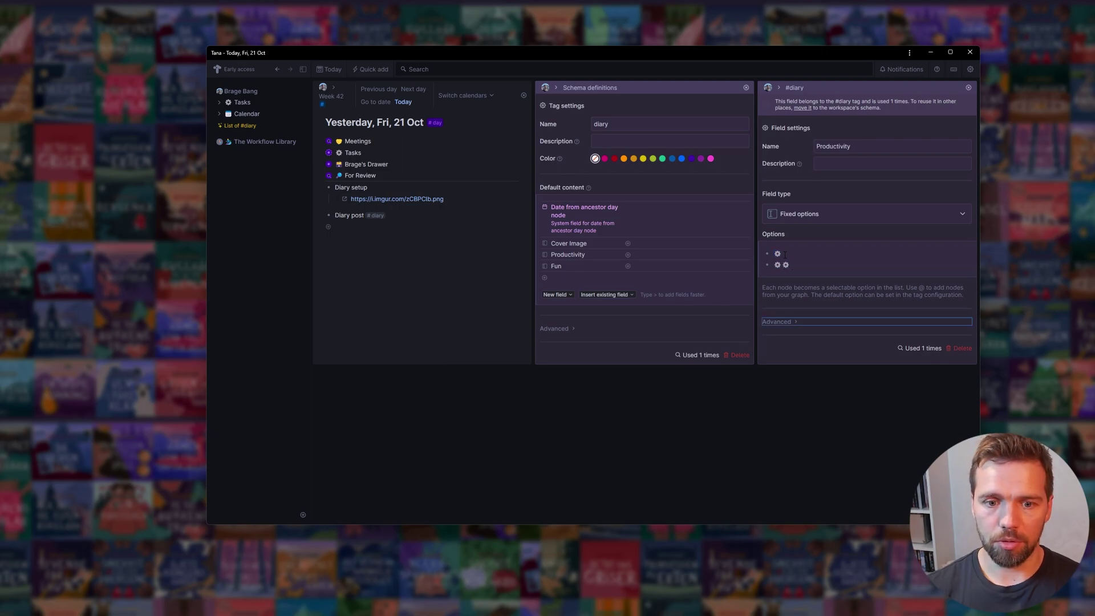
{"action": "key", "text": "Return"}
{"action": "key", "text": "ctrl+v"}
{"action": "key", "text": "ctrl+v"}
{"action": "type", "text": "⚙"}
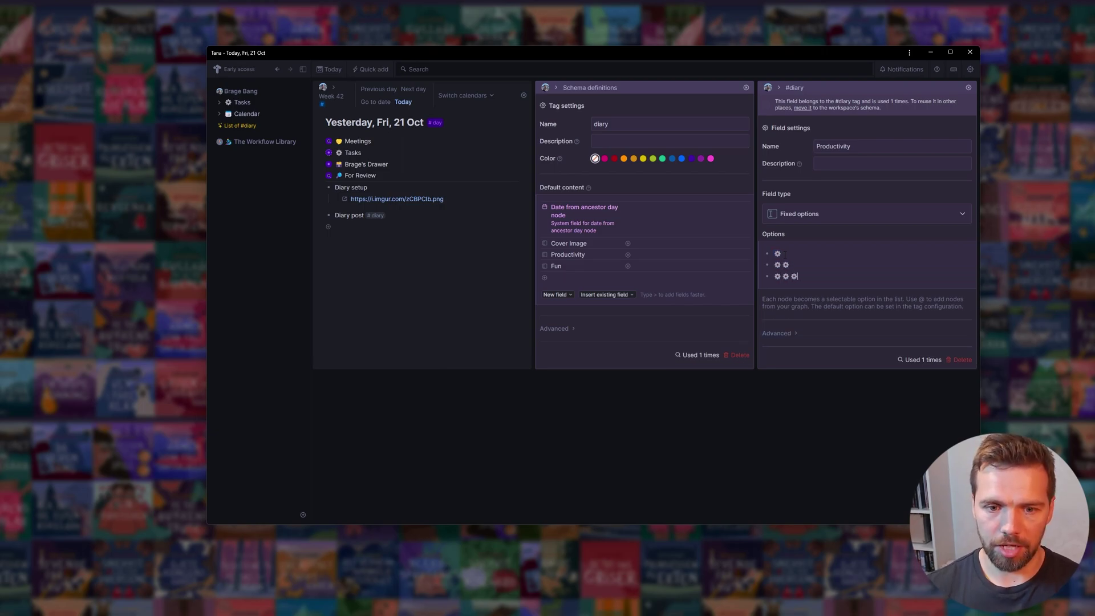
Try locking the option nodes through the command list, dismissing each attempt.
{"action": "key", "text": "/"}
{"action": "key", "text": "BackSpace"}
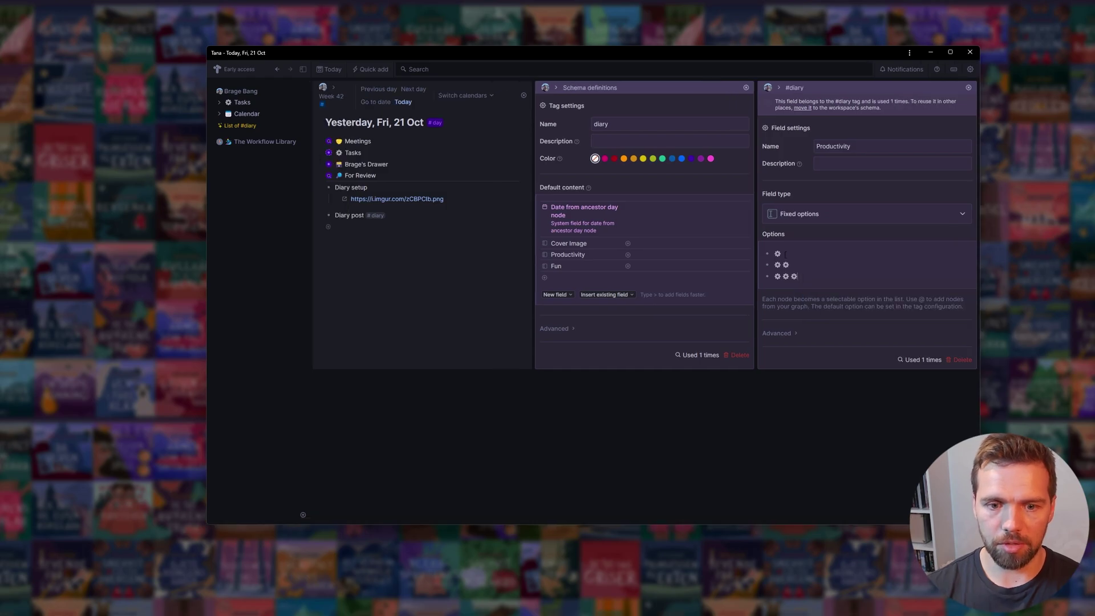
{"action": "key", "text": "/"}
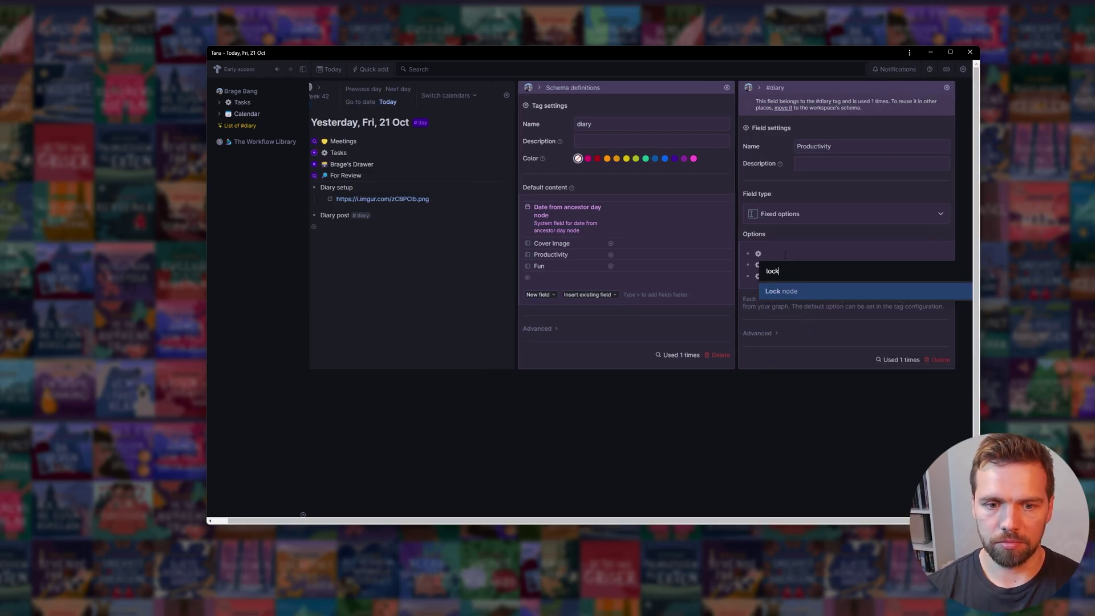
{"action": "key", "text": "BackSpace"}
{"action": "key", "text": "/"}
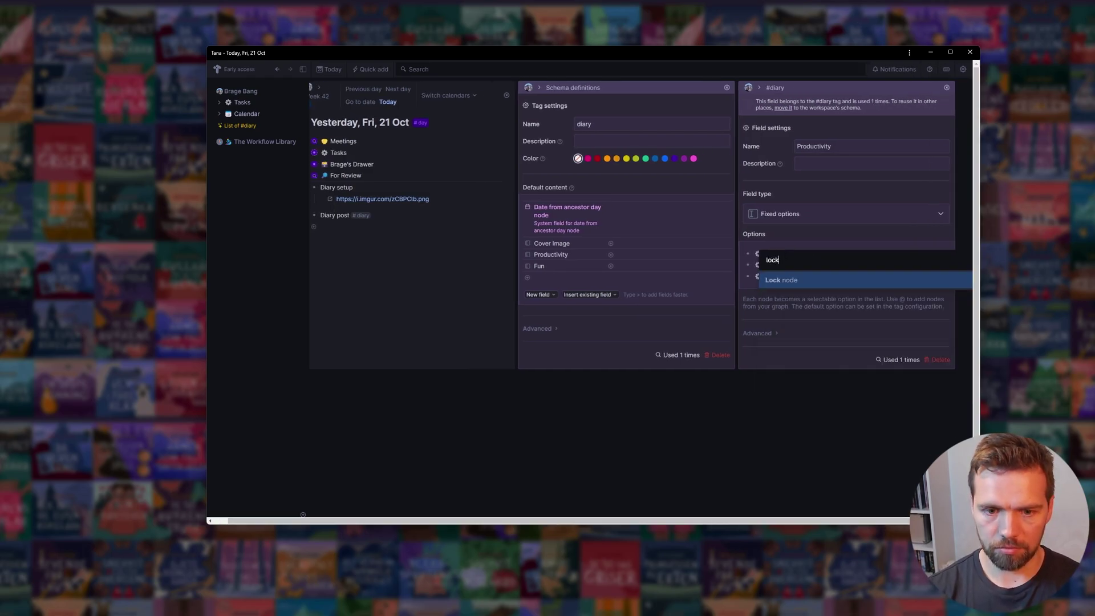
{"action": "key", "text": "BackSpace"}
Open the Fun field's settings and enter smiley emoji options.
{"action": "left_click", "coordinate": [584, 270]}
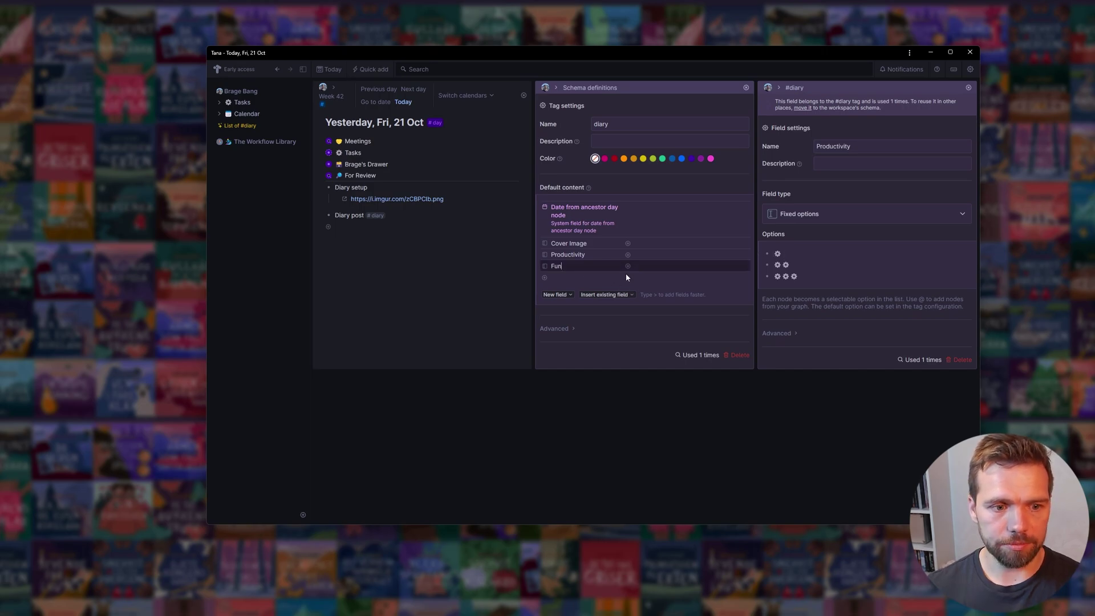
{"action": "key", "text": "ctrl+k"}
{"action": "key", "text": "Return"}
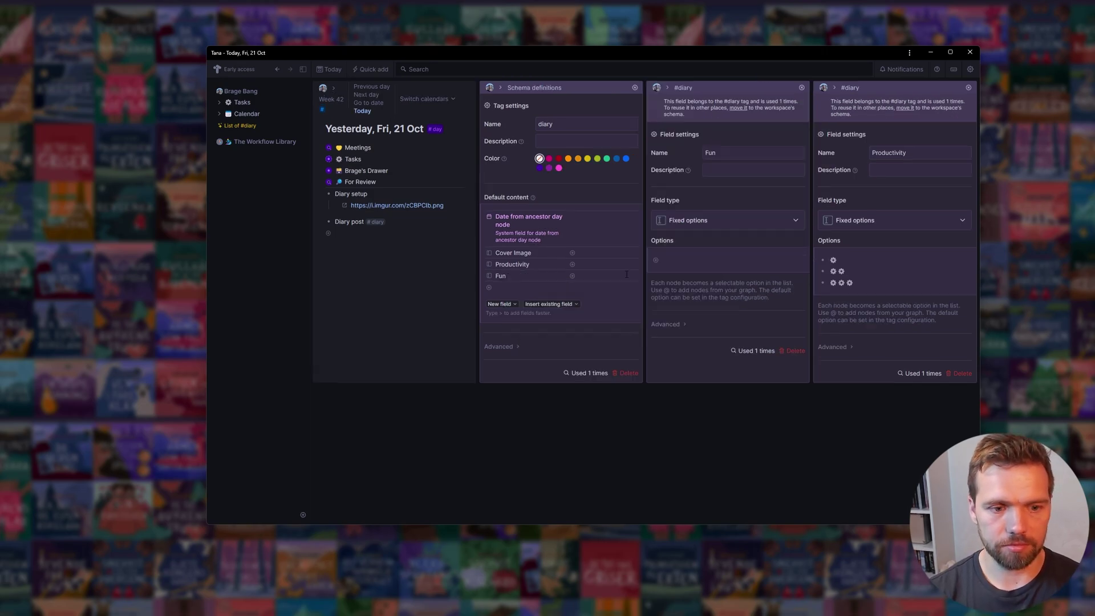
{"action": "left_click", "coordinate": [679, 262]}
{"action": "type", "text": ":sun"}
{"action": "key", "text": "Return"}
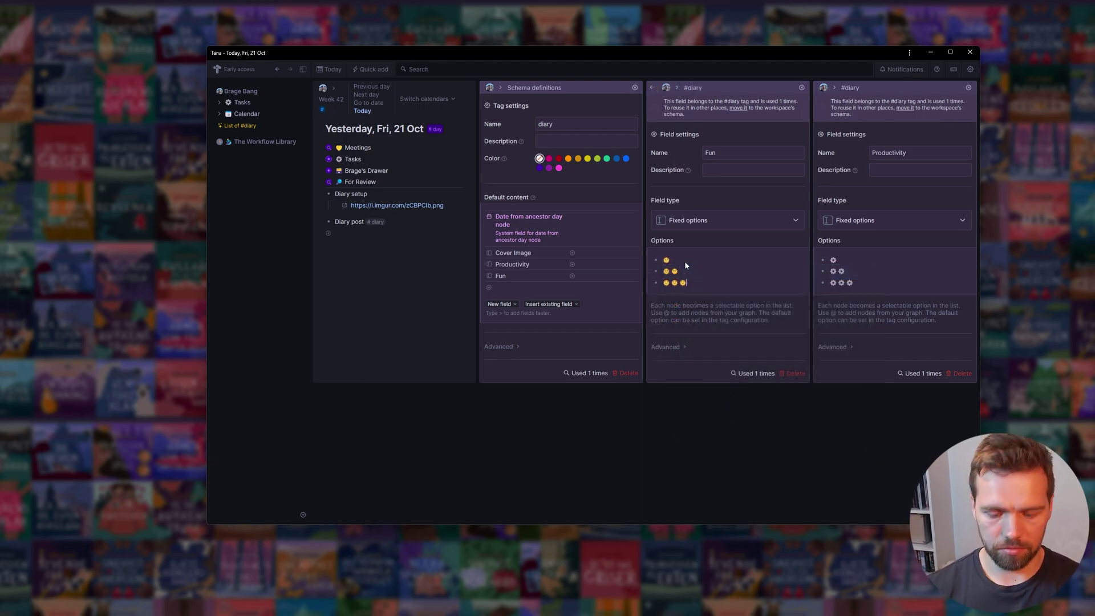
{"action": "type", "text": ":"}
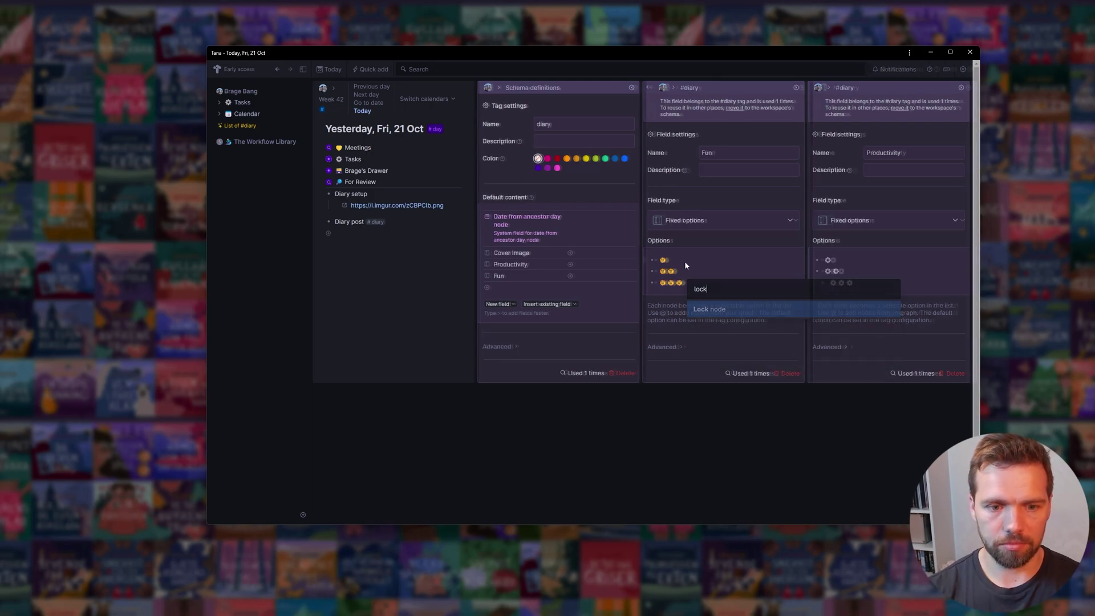
{"action": "key", "text": "BackSpace"}
Close the Fun and Productivity settings panels and edit the Fun field's value in the defaults.
{"action": "left_click", "coordinate": [796, 89]}
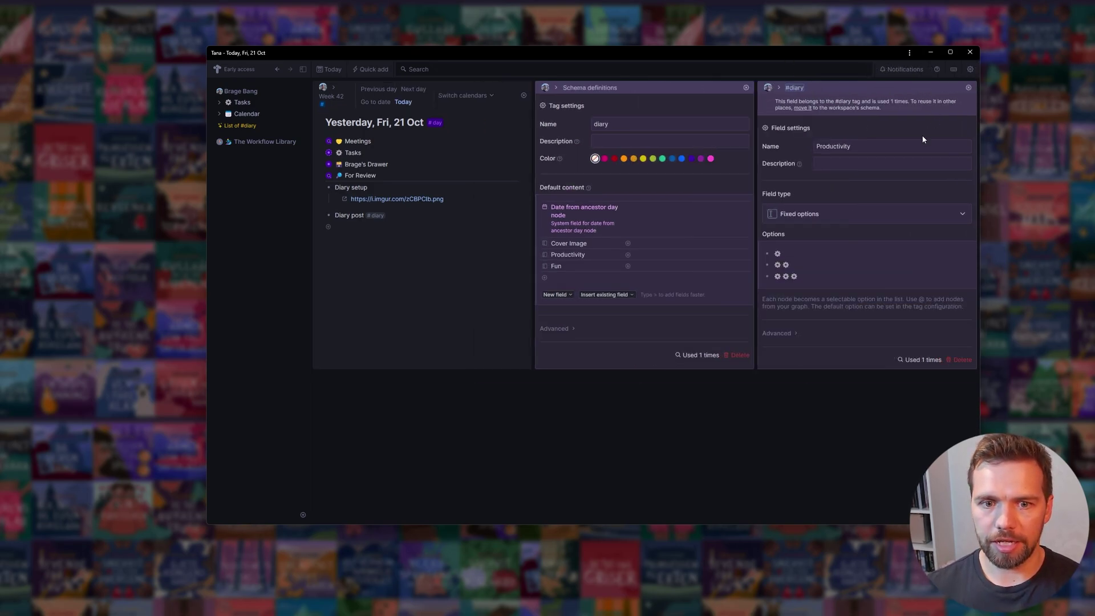
{"action": "left_click", "coordinate": [969, 88]}
{"action": "left_click", "coordinate": [758, 266]}
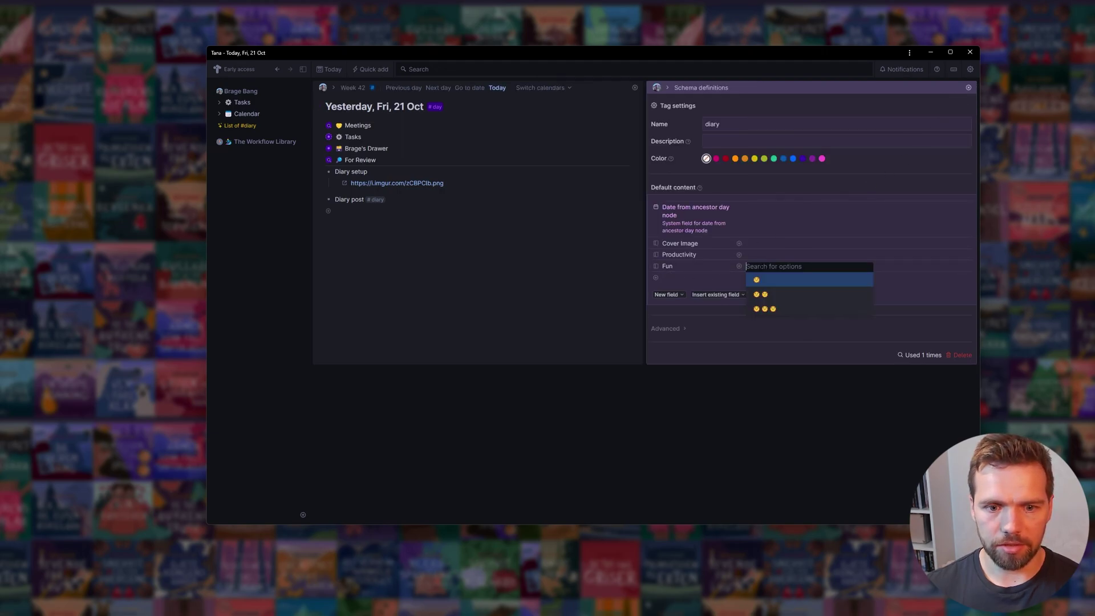
{"action": "key", "text": "Return"}
{"action": "left_click", "coordinate": [758, 267]}
{"action": "type", "text": "s"}
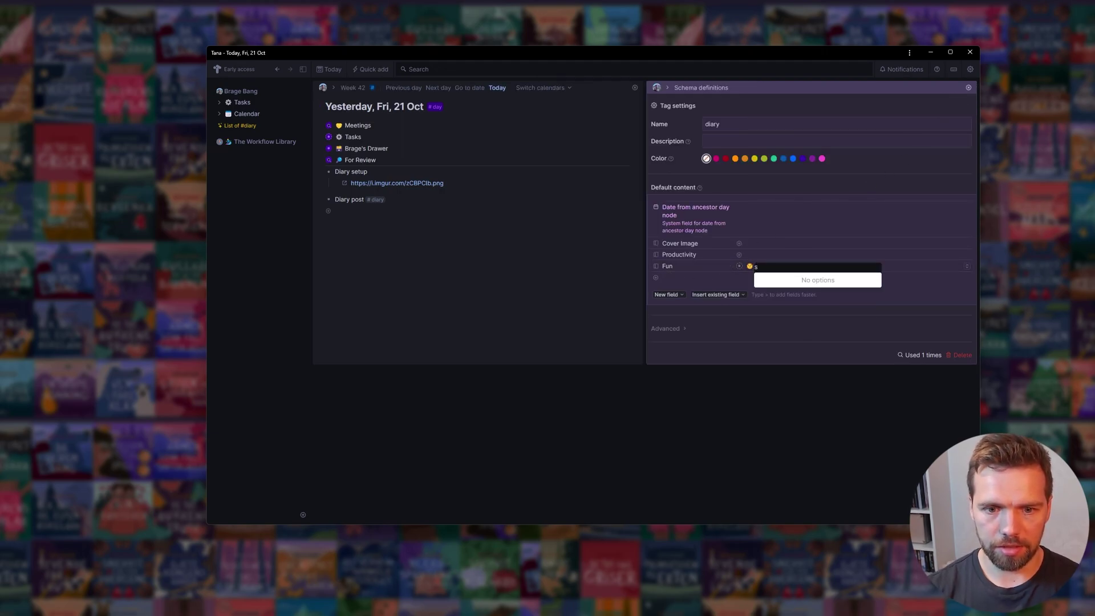
{"action": "key", "text": "BackSpace"}
{"action": "key", "text": "BackSpace"}
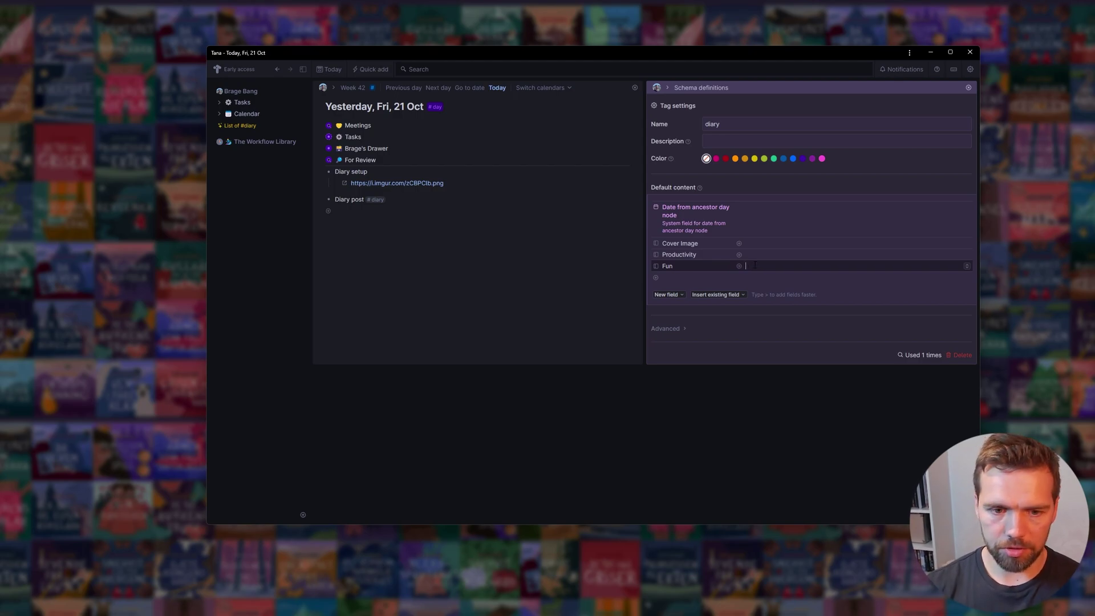
{"action": "left_click", "coordinate": [707, 276]}
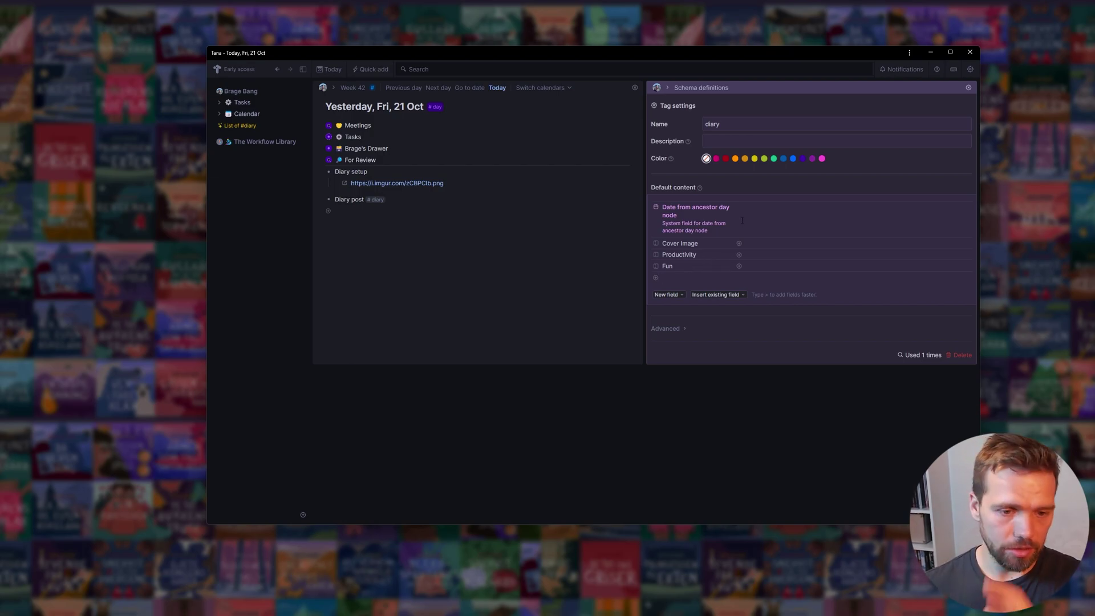
Set the #diary tag's color to blue.
{"action": "left_click", "coordinate": [968, 88]}
{"action": "mouse_move", "coordinate": [391, 215]}
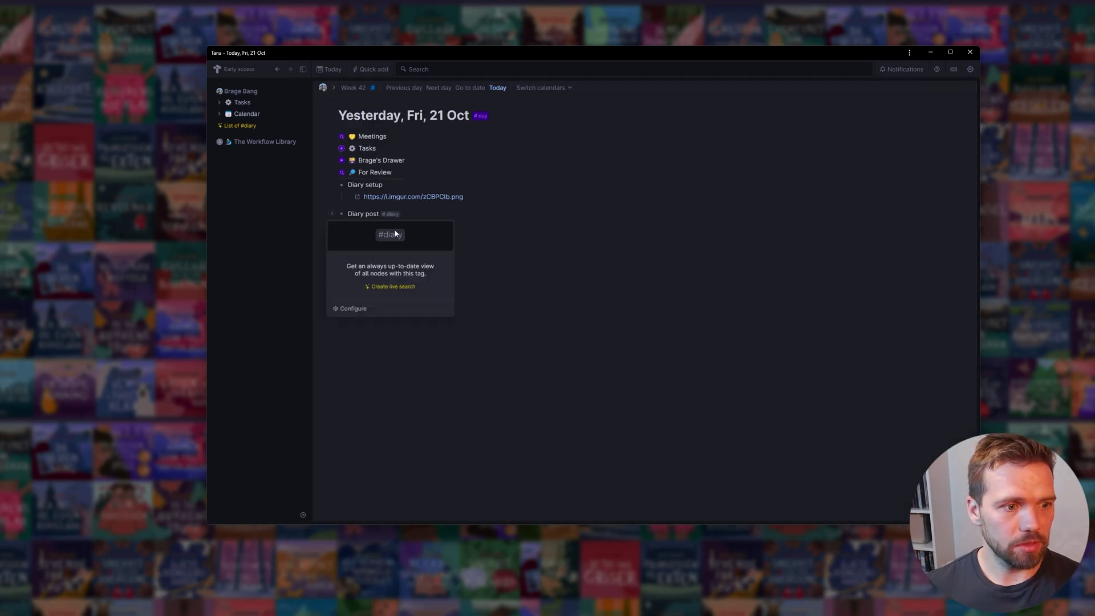
{"action": "left_click", "coordinate": [379, 308]}
{"action": "left_click", "coordinate": [792, 159]}
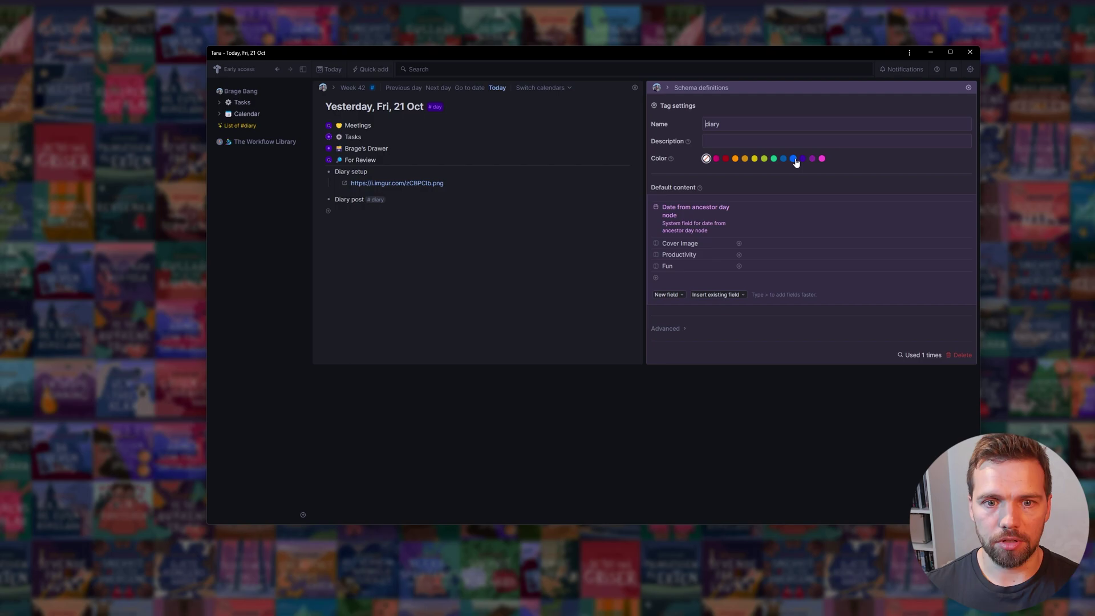
{"action": "left_click", "coordinate": [968, 88]}
Enable Navigation target in the #diary tag's advanced settings.
{"action": "left_click", "coordinate": [391, 222]}
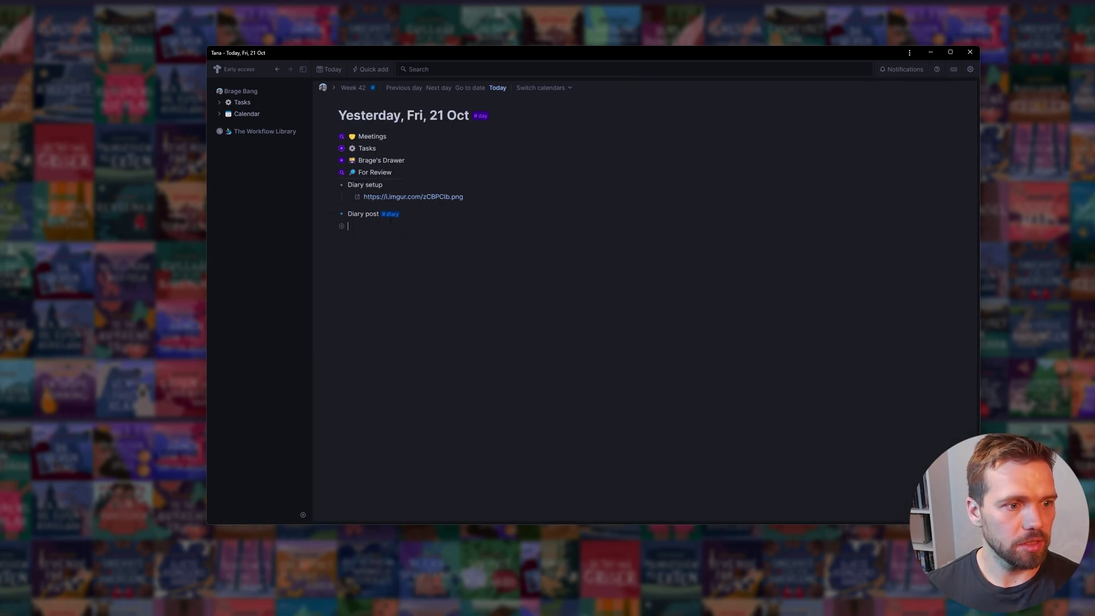
{"action": "mouse_move", "coordinate": [393, 217]}
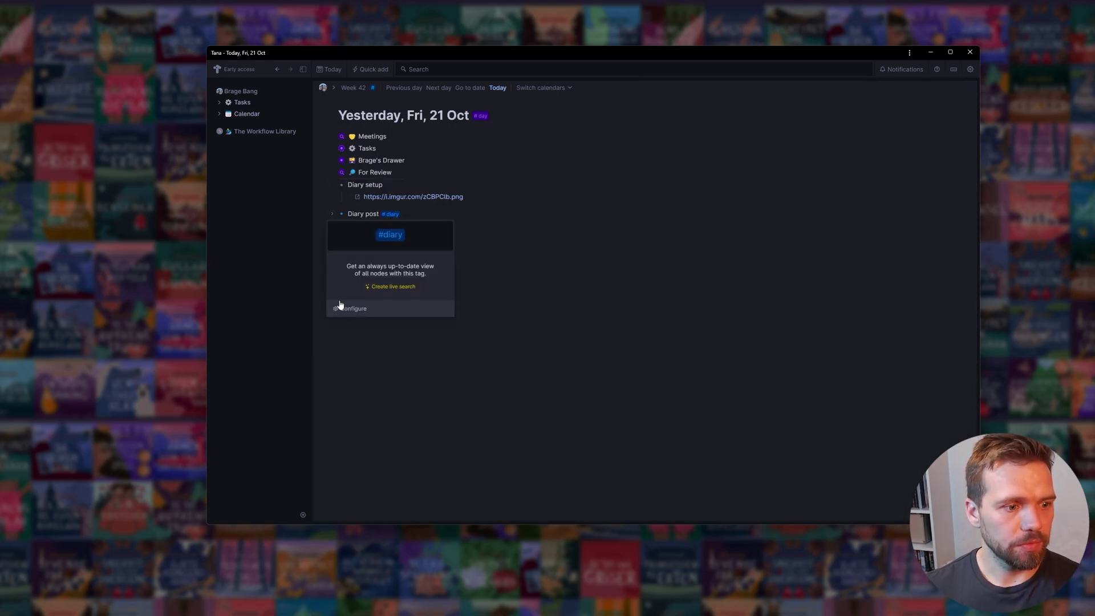
{"action": "left_click", "coordinate": [379, 311]}
{"action": "left_click", "coordinate": [682, 329]}
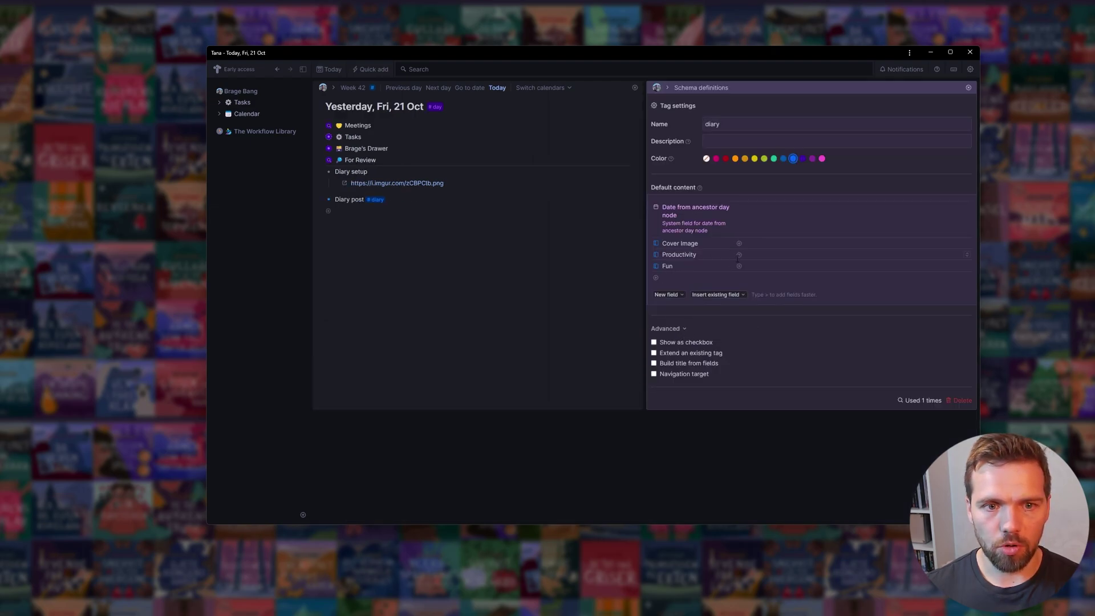
{"action": "left_click", "coordinate": [681, 375]}
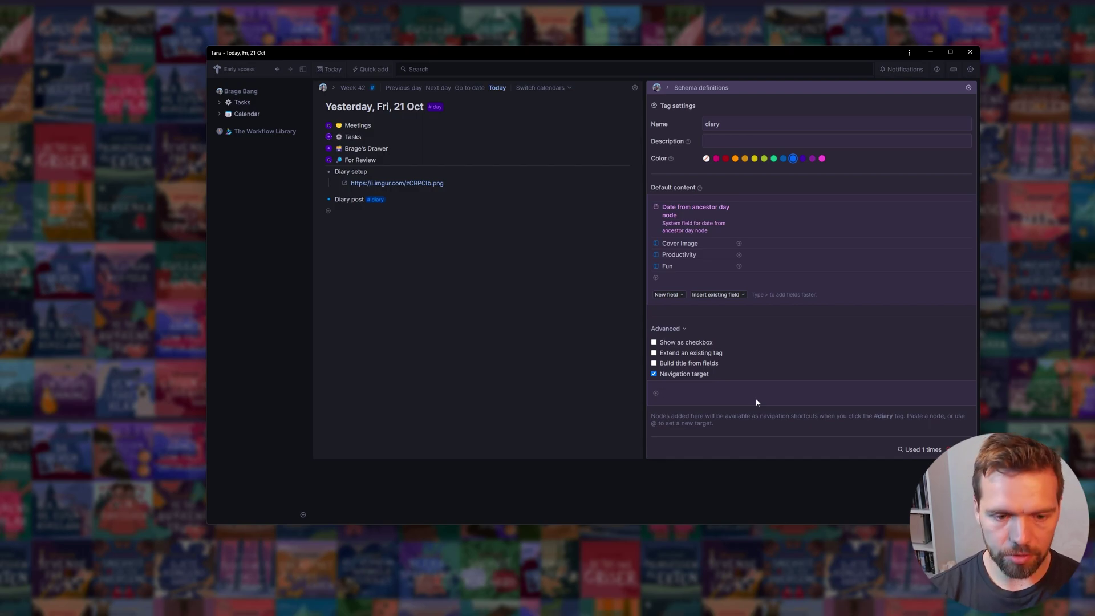
Insert a 'Find nodes with tag #diary' live query as a list in the navigation target.
{"action": "key", "text": "ctrl+k"}
{"action": "type", "text": "fi"}
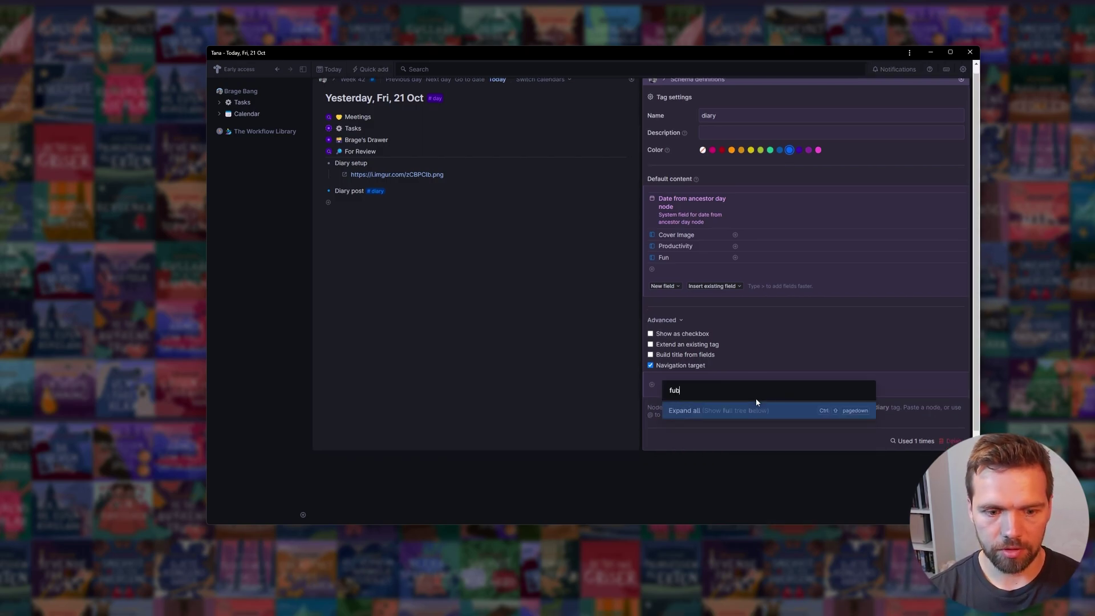
{"action": "key", "text": "Return"}
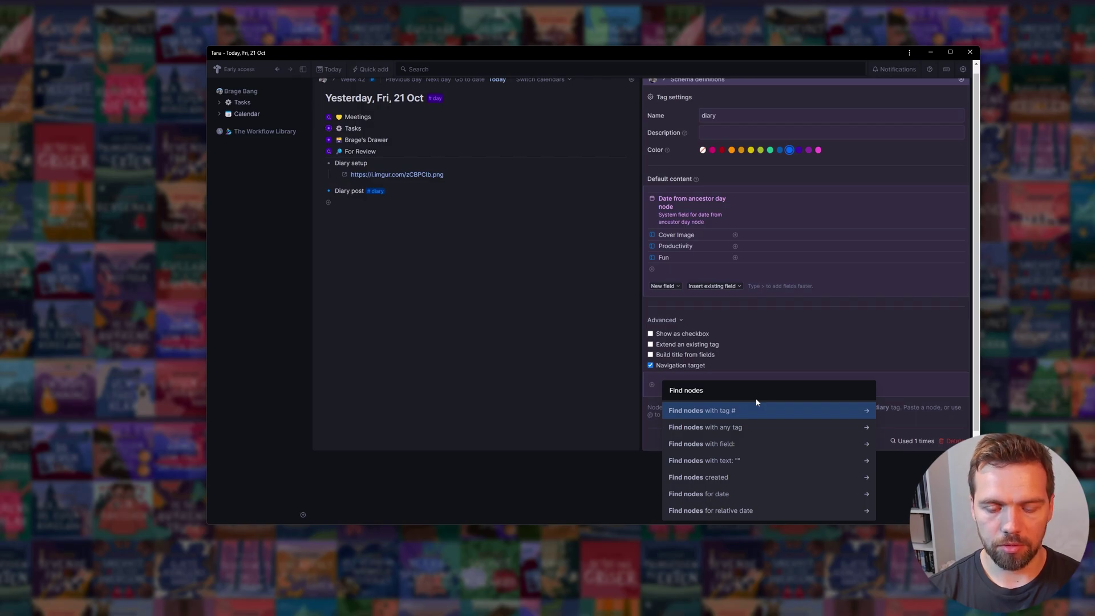
{"action": "type", "text": "#diary"}
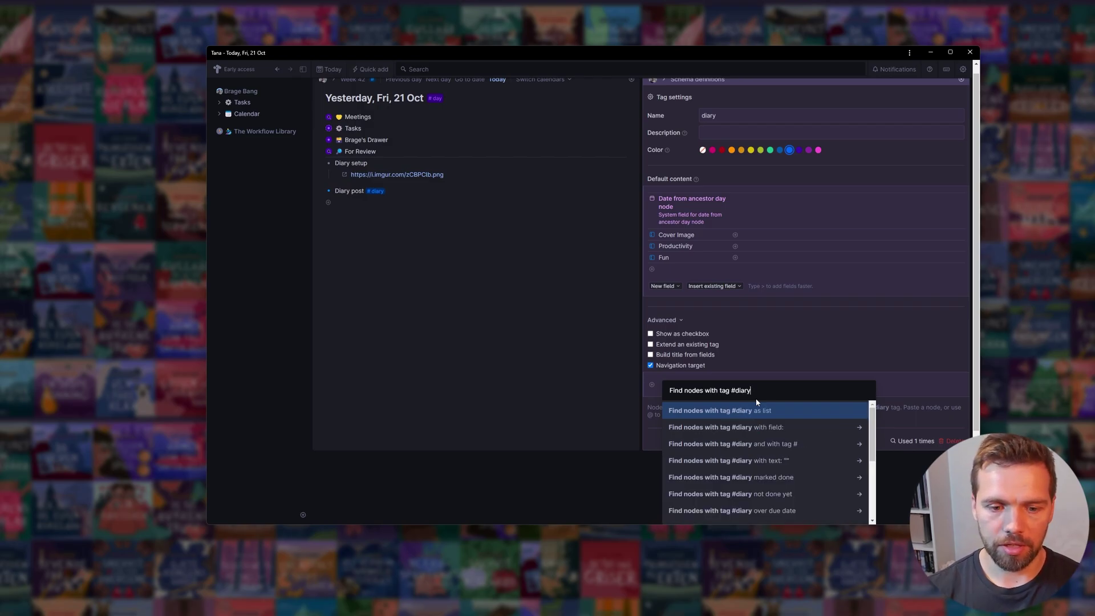
{"action": "key", "text": "Return"}
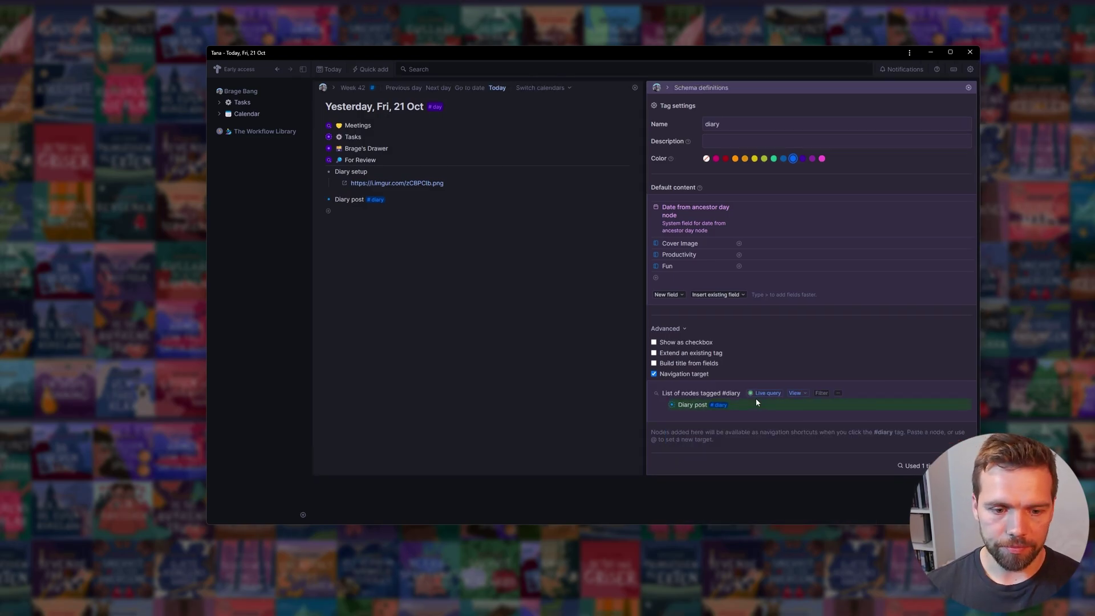
Move the #diary live query into the workspace Home.
{"action": "key", "text": "ctrl+shift+Right"}
{"action": "key", "text": "ctrl+shift+Right"}
{"action": "key", "text": "ctrl+shift+Right"}
{"action": "key", "text": "ctrl+shift+Right"}
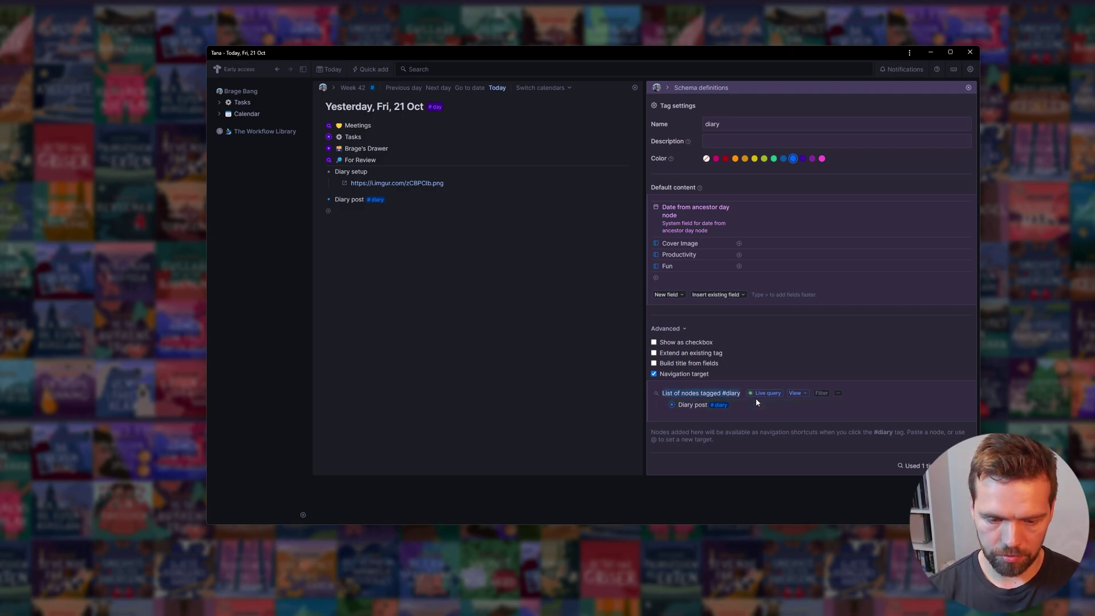
{"action": "key", "text": "ctrl+k"}
{"action": "type", "text": "Move to"}
{"action": "key", "text": "Tab"}
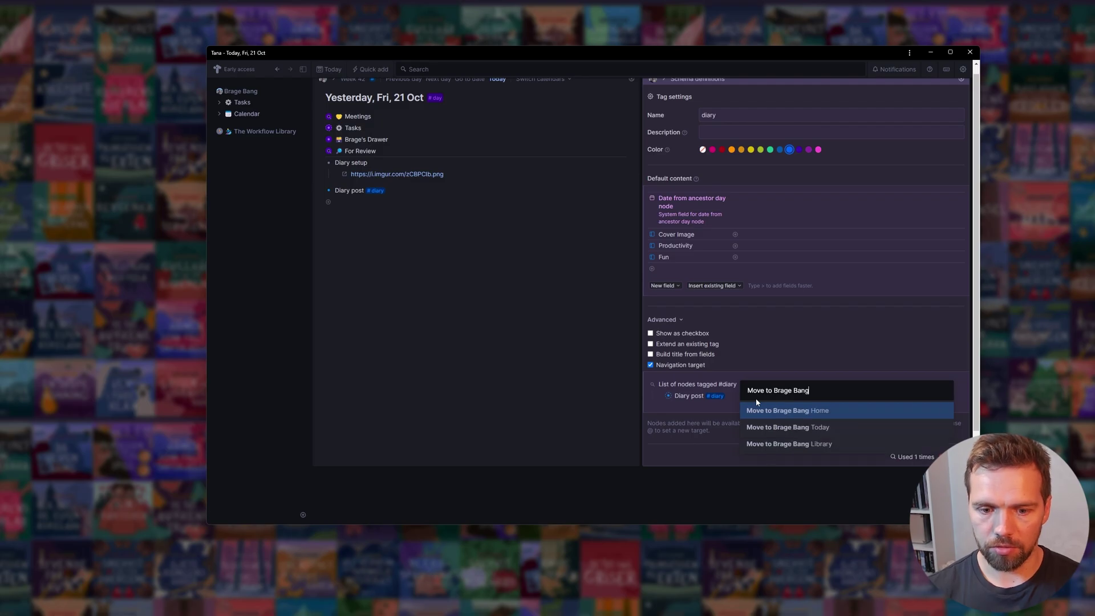
{"action": "key", "text": "Return"}
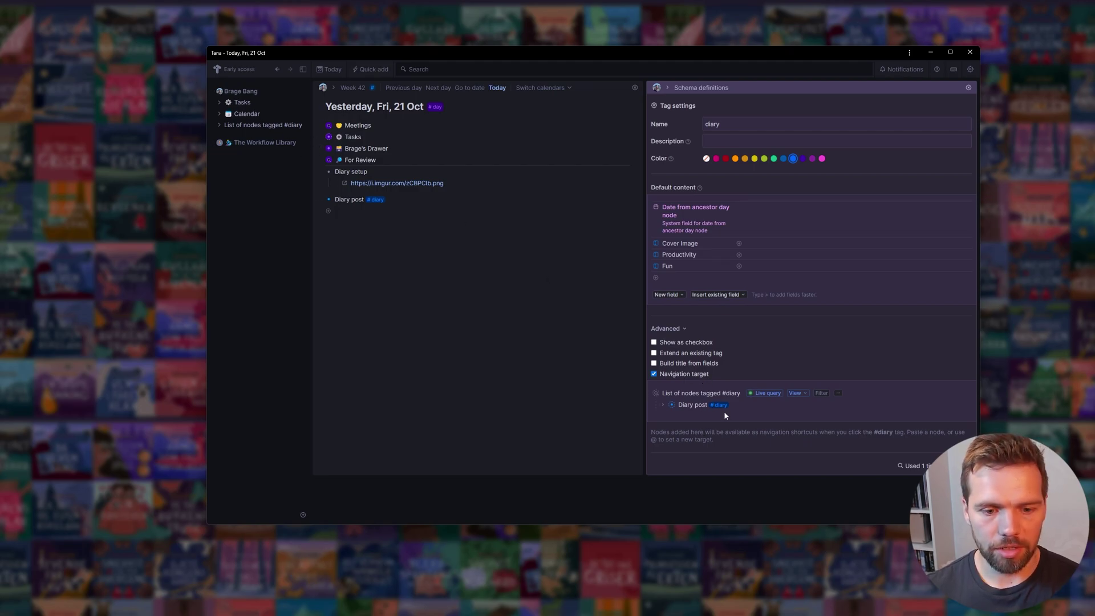
Rename the live query to '✍ Diary' with the writing-hand emoji.
{"action": "left_click_drag", "start_coordinate": [740, 392], "coordinate": [666, 393]}
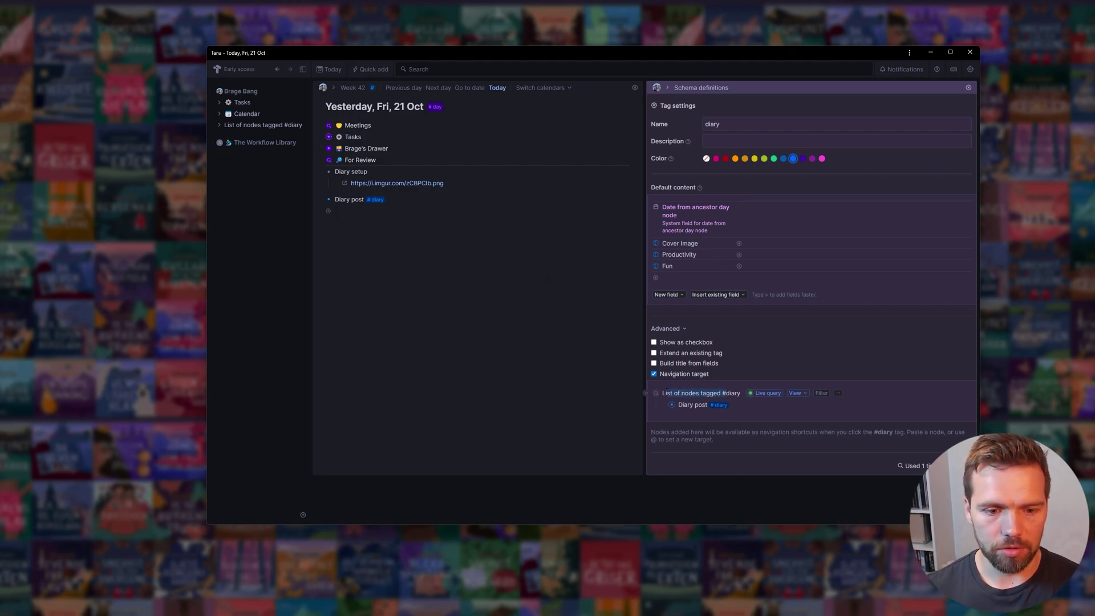
{"action": "type", "text": "diary"}
{"action": "key", "text": "super+period"}
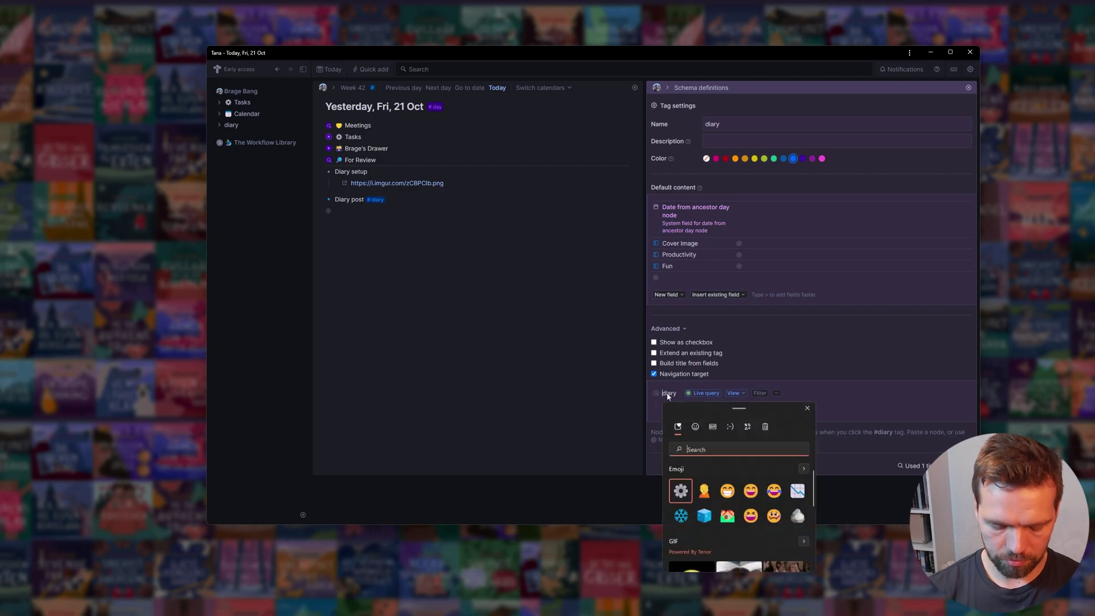
{"action": "type", "text": "write"}
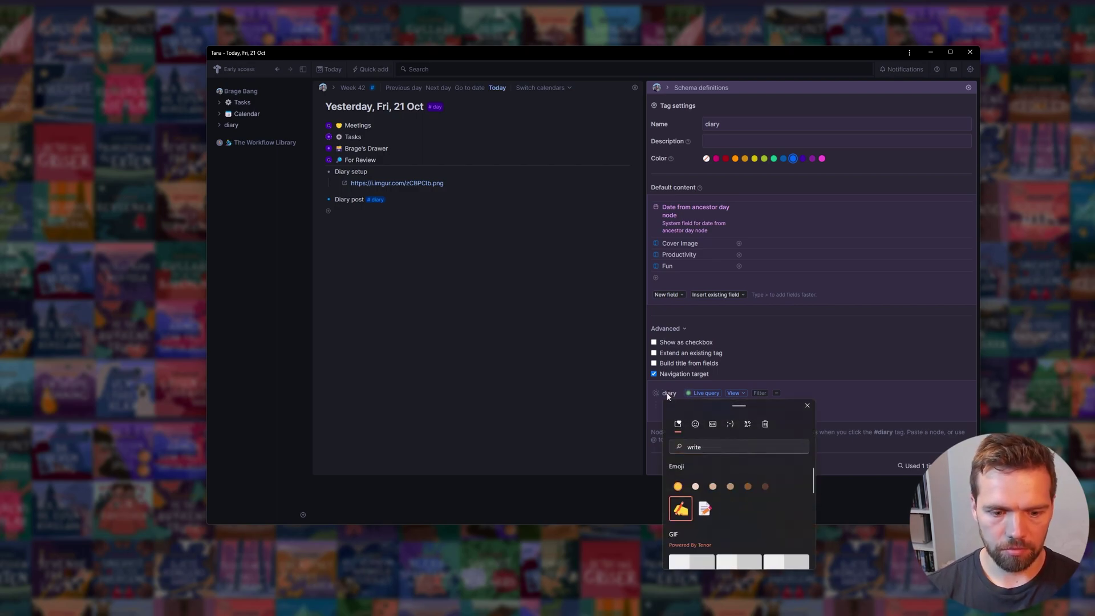
{"action": "key", "text": "Return"}
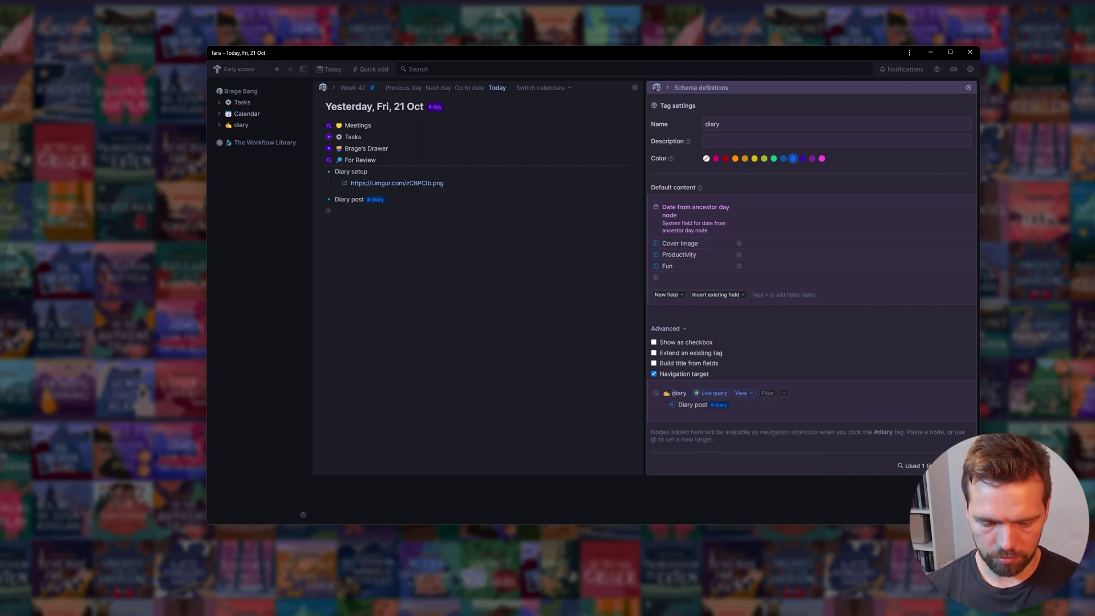
{"action": "key", "text": "Delete"}
{"action": "type", "text": "D"}
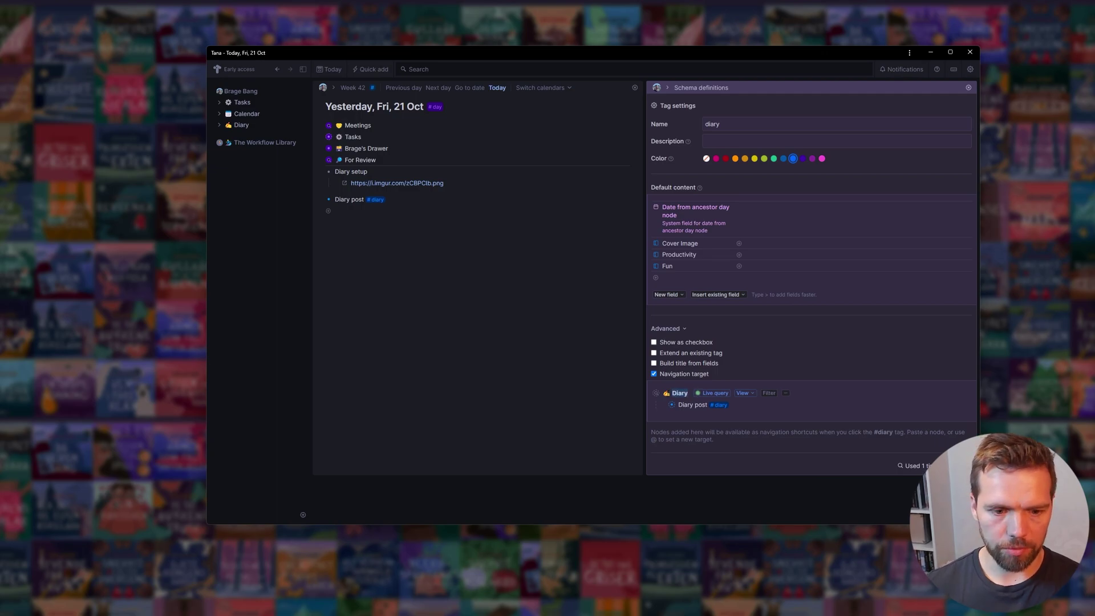
Show the Diary list as cards displaying Cover Image, Fun and Productivity.
{"action": "left_click", "coordinate": [656, 394]}
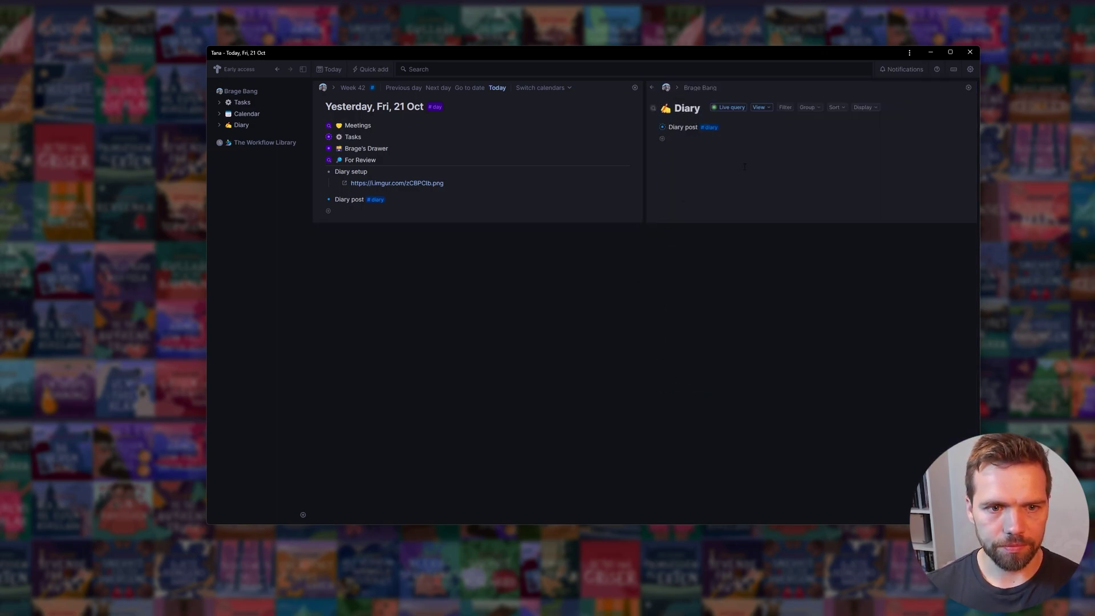
{"action": "left_click", "coordinate": [759, 107]}
{"action": "left_click", "coordinate": [767, 146]}
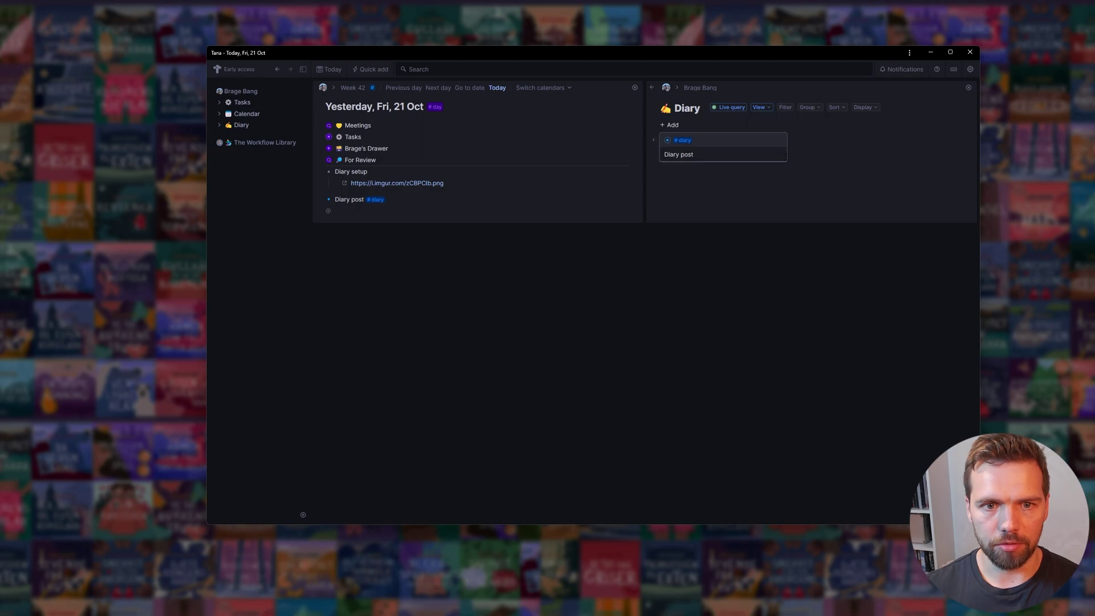
{"action": "left_click", "coordinate": [861, 107]}
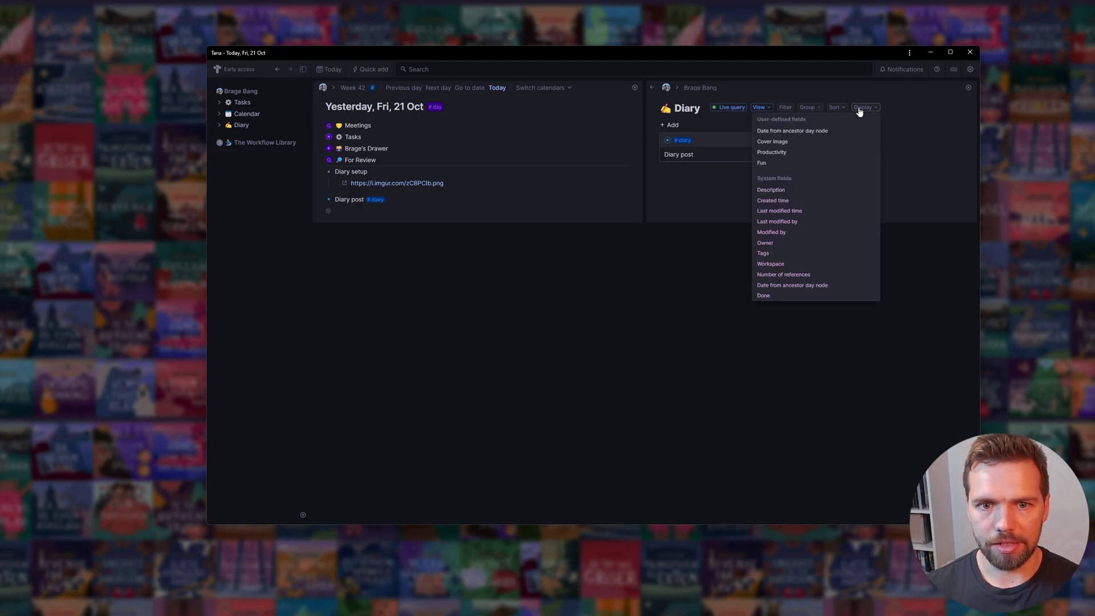
{"action": "left_click", "coordinate": [779, 142]}
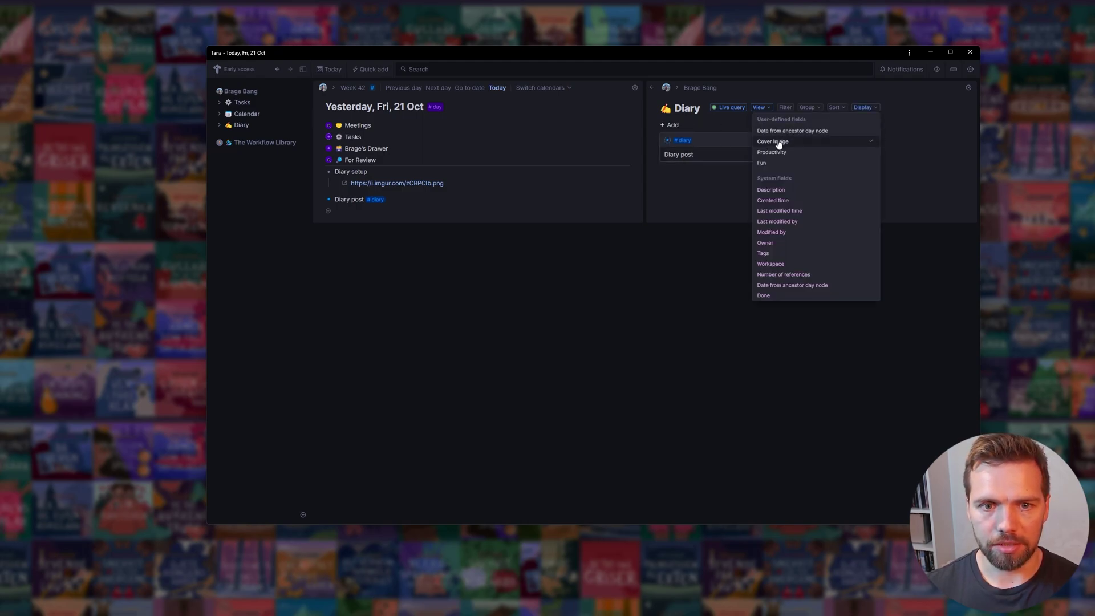
{"action": "left_click", "coordinate": [782, 162]}
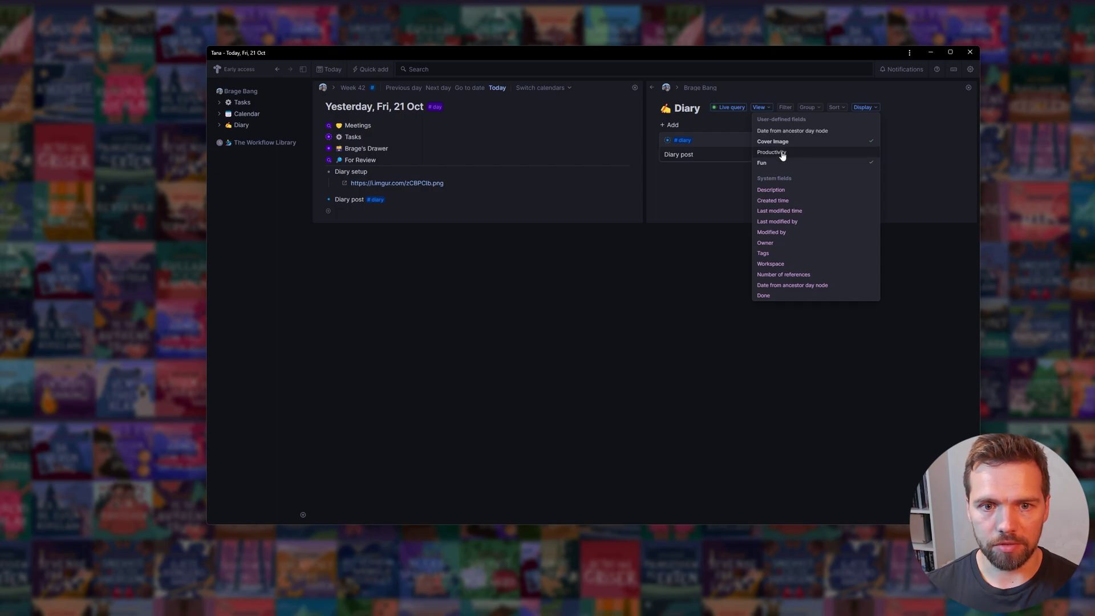
{"action": "left_click", "coordinate": [782, 154]}
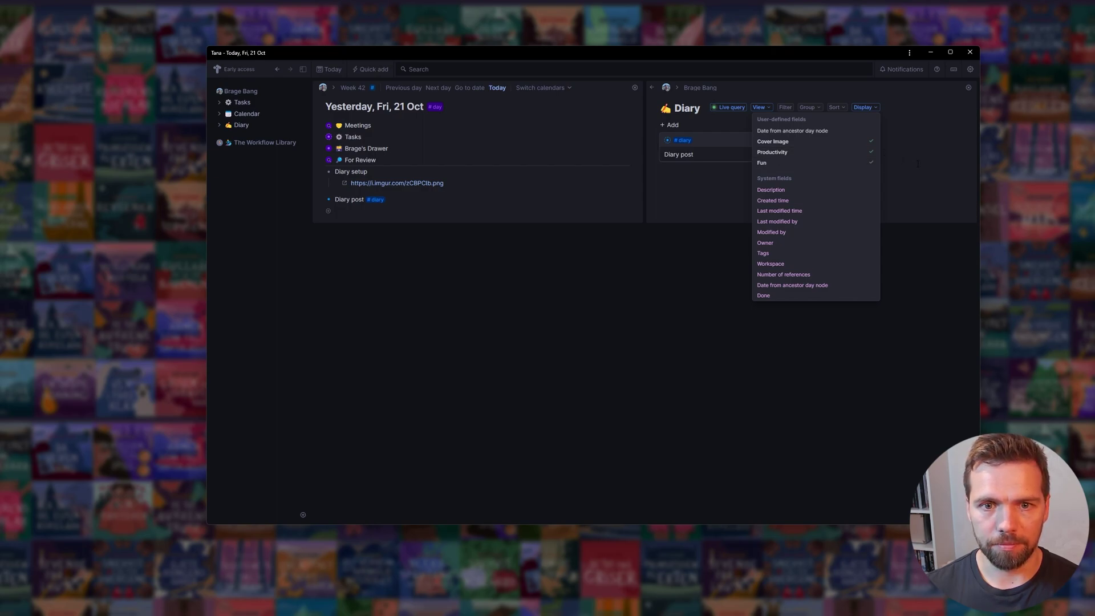
Sort the Diary query by Date from ancestor day node, descending.
{"action": "left_click", "coordinate": [837, 107]}
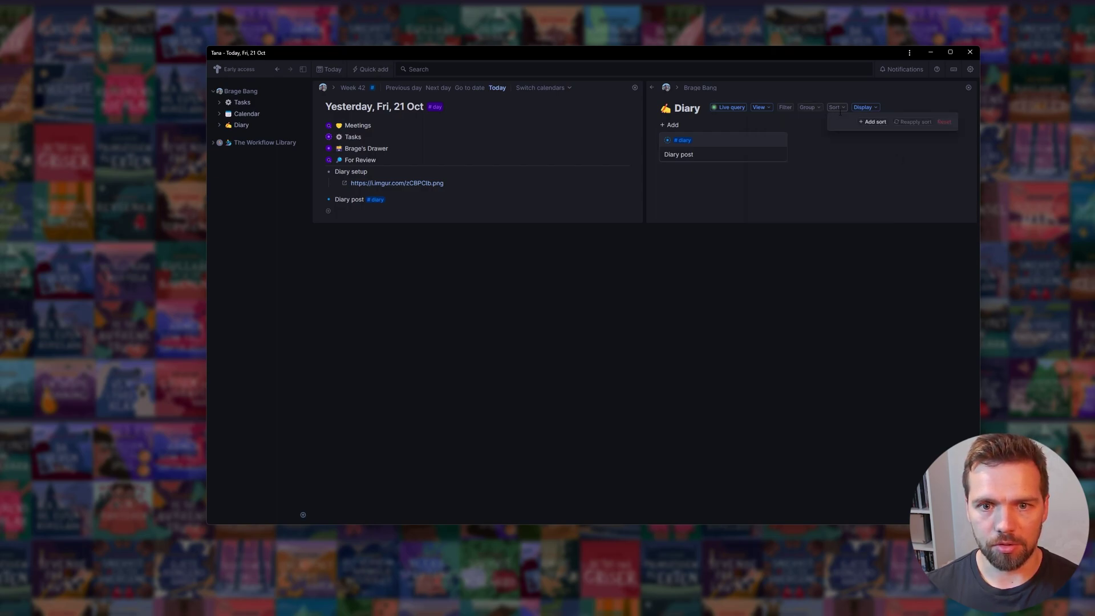
{"action": "left_click", "coordinate": [878, 123]}
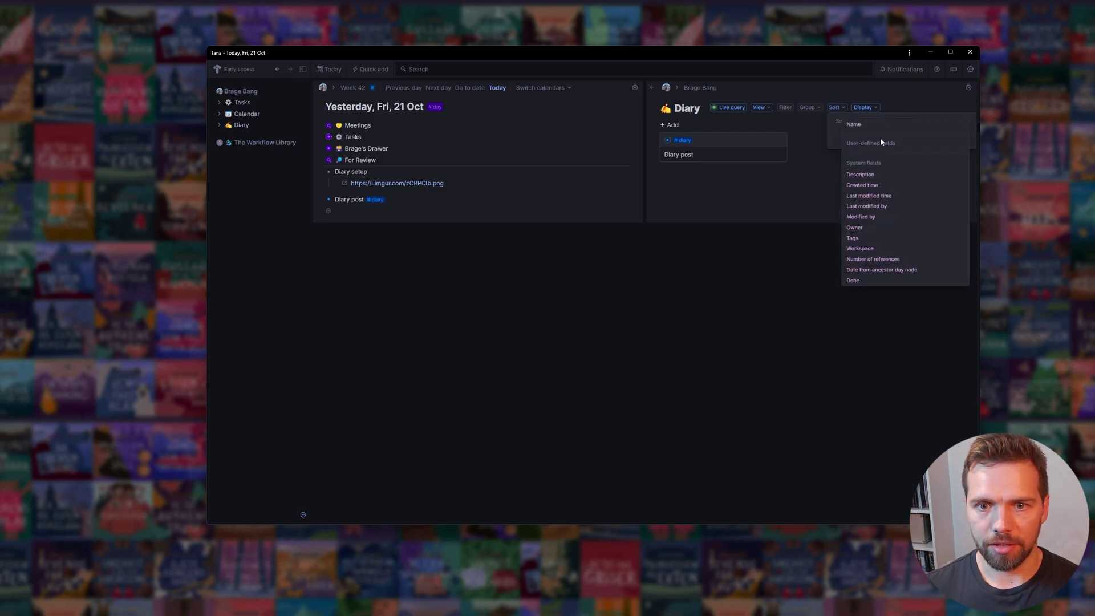
{"action": "left_click", "coordinate": [885, 270]}
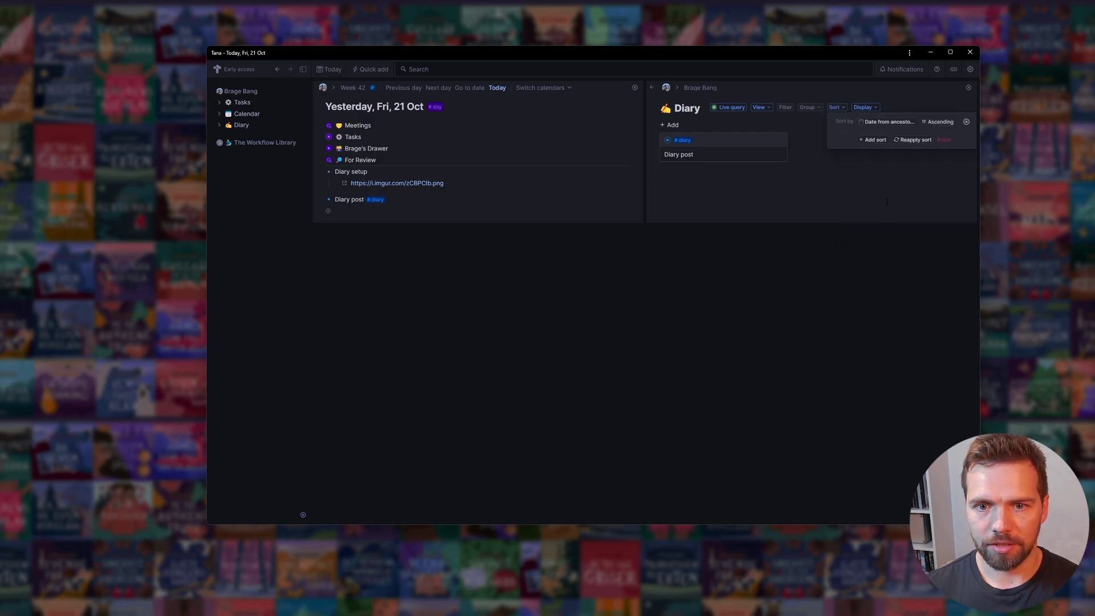
{"action": "left_click", "coordinate": [931, 126]}
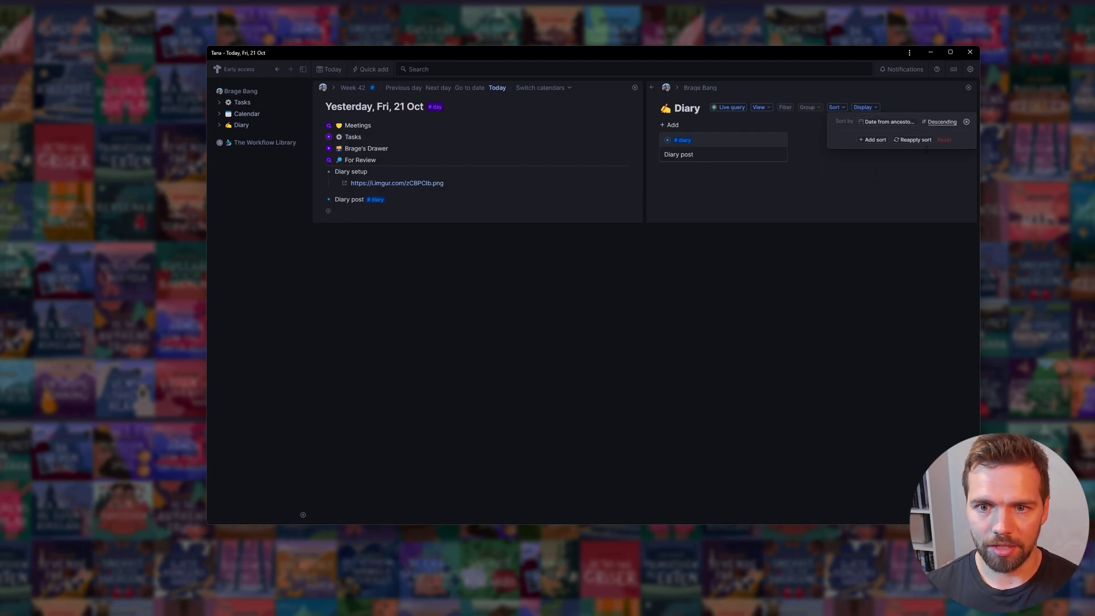
{"action": "left_click", "coordinate": [814, 198]}
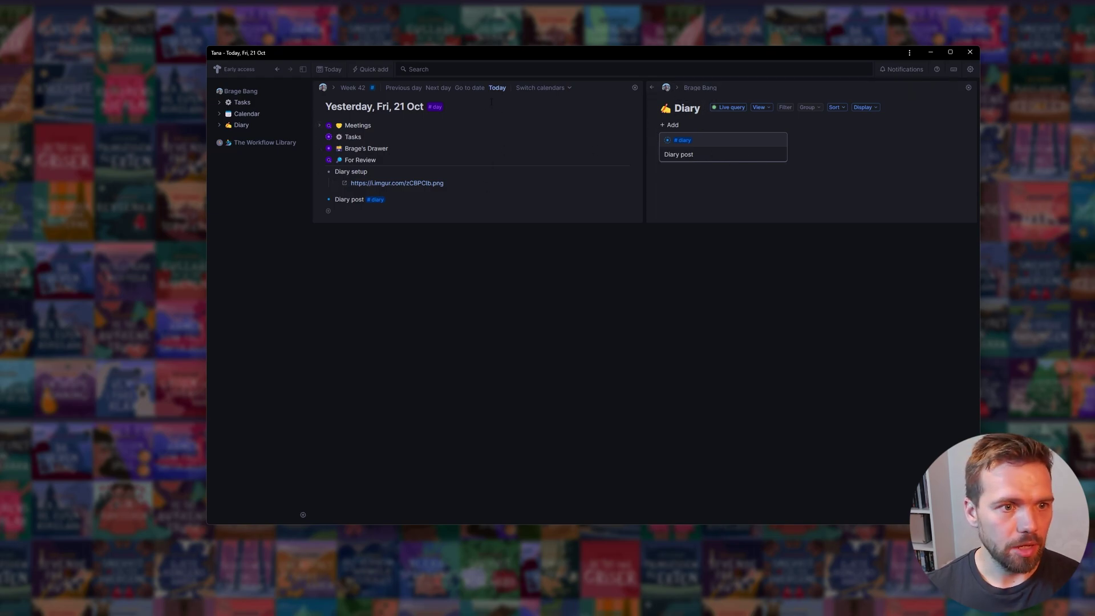
Open the Diary node's legacy Configure node settings with 'conf'.
{"action": "key", "text": "ctrl+k"}
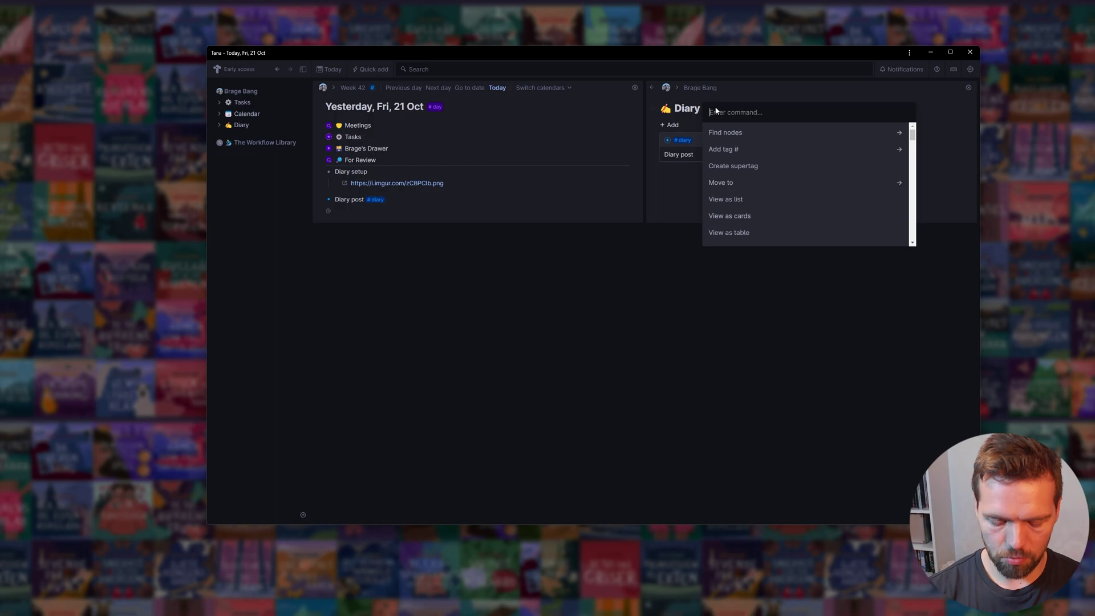
{"action": "type", "text": "conf"}
{"action": "key", "text": "Down"}
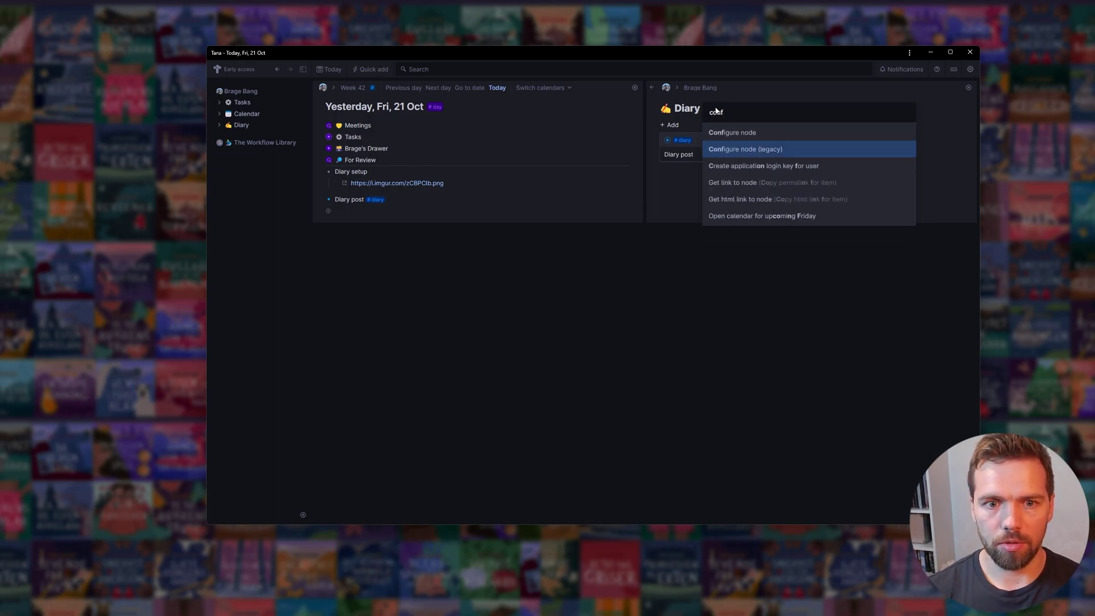
{"action": "key", "text": "Return"}
{"action": "scroll", "coordinate": [797, 237], "scroll_direction": "down", "scroll_amount": 2}
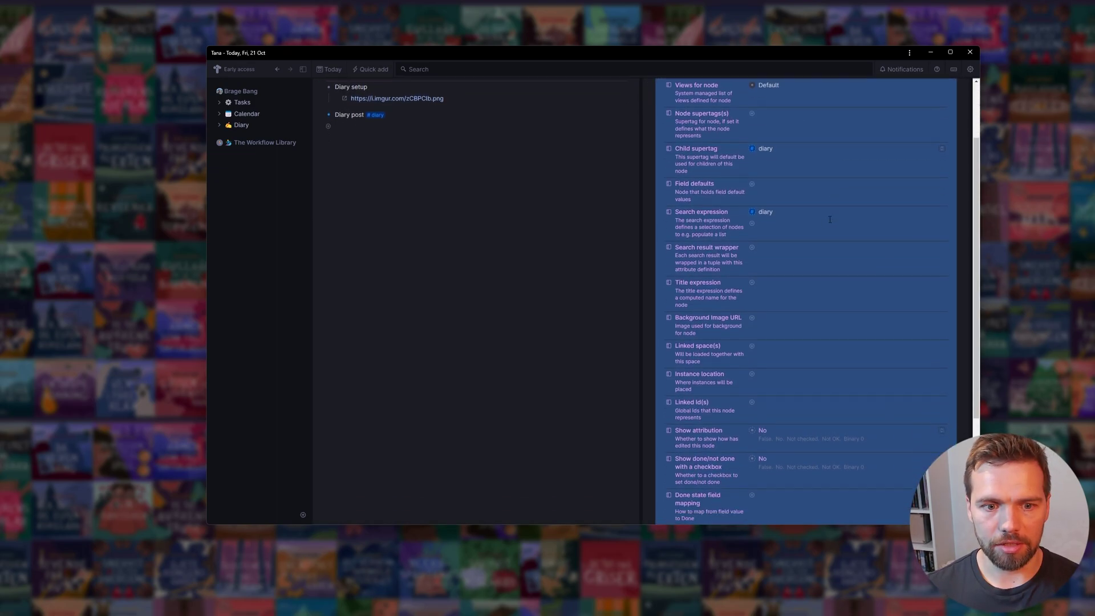
{"action": "scroll", "coordinate": [797, 237], "scroll_direction": "down", "scroll_amount": 3}
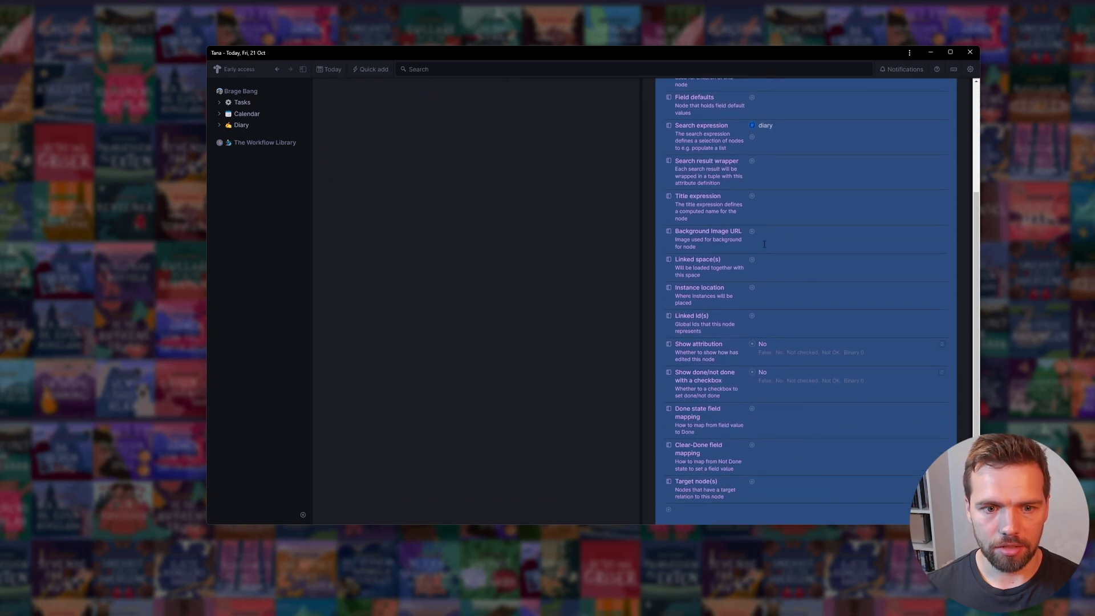
{"action": "scroll", "coordinate": [778, 231], "scroll_direction": "up", "scroll_amount": 5}
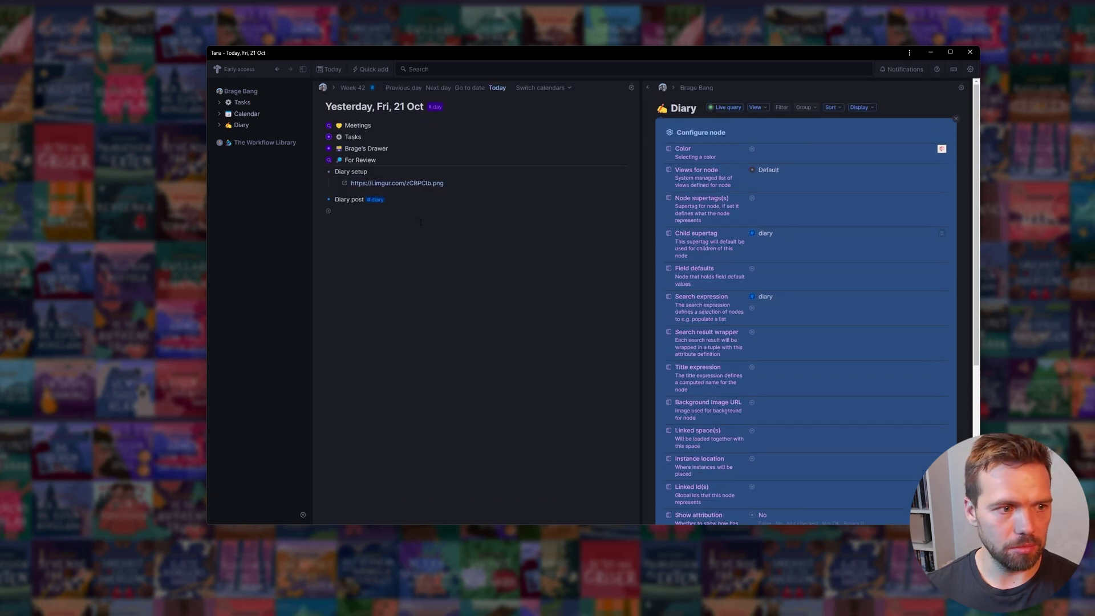
Paste the imgur image link from Diary setup as the Background Image URL.
{"action": "right_click", "coordinate": [419, 184]}
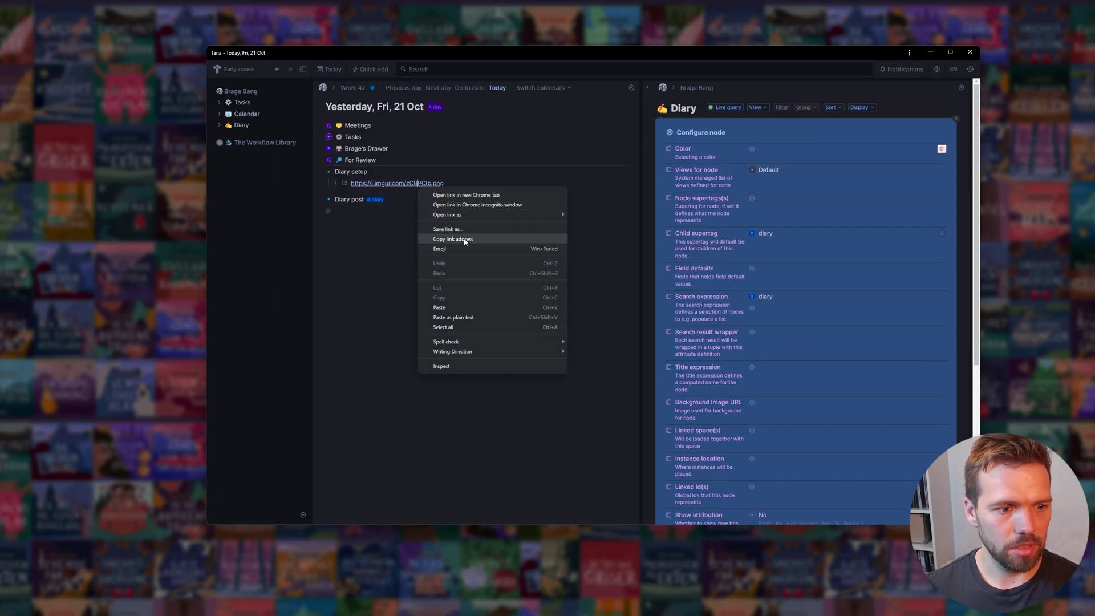
{"action": "left_click", "coordinate": [465, 240]}
{"action": "left_click", "coordinate": [761, 401]}
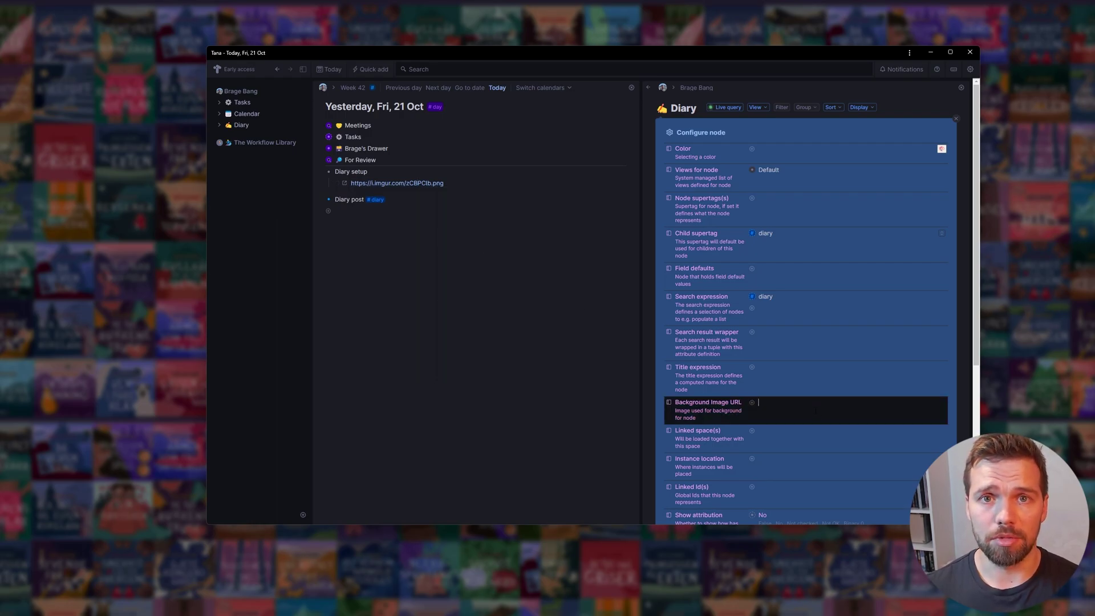
{"action": "key", "text": "ctrl+v"}
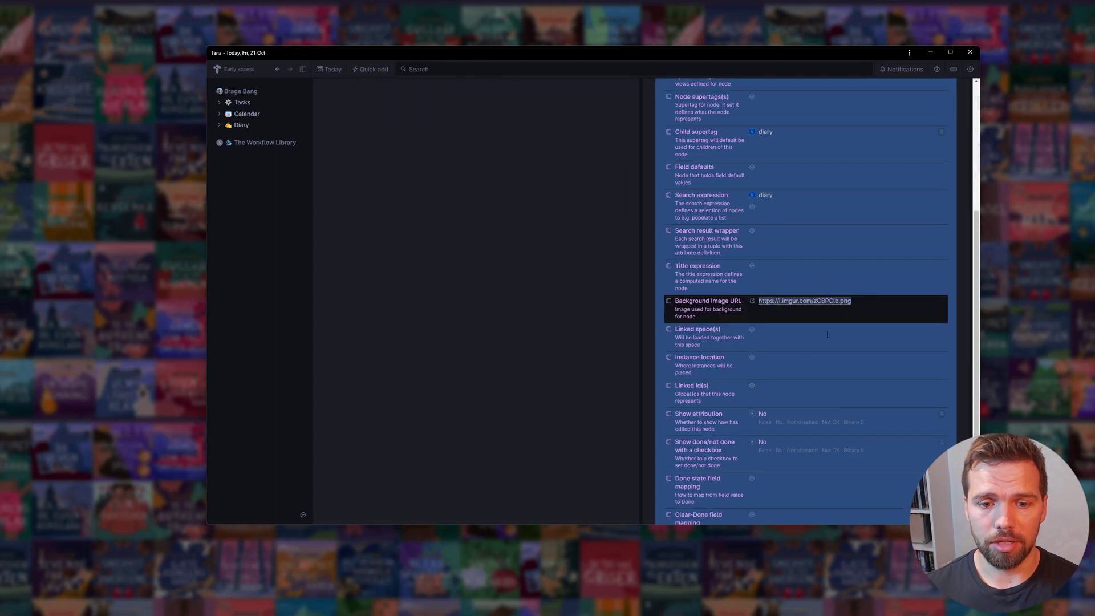
{"action": "key", "text": "Escape"}
{"action": "scroll", "coordinate": [863, 309], "scroll_direction": "up", "scroll_amount": 1}
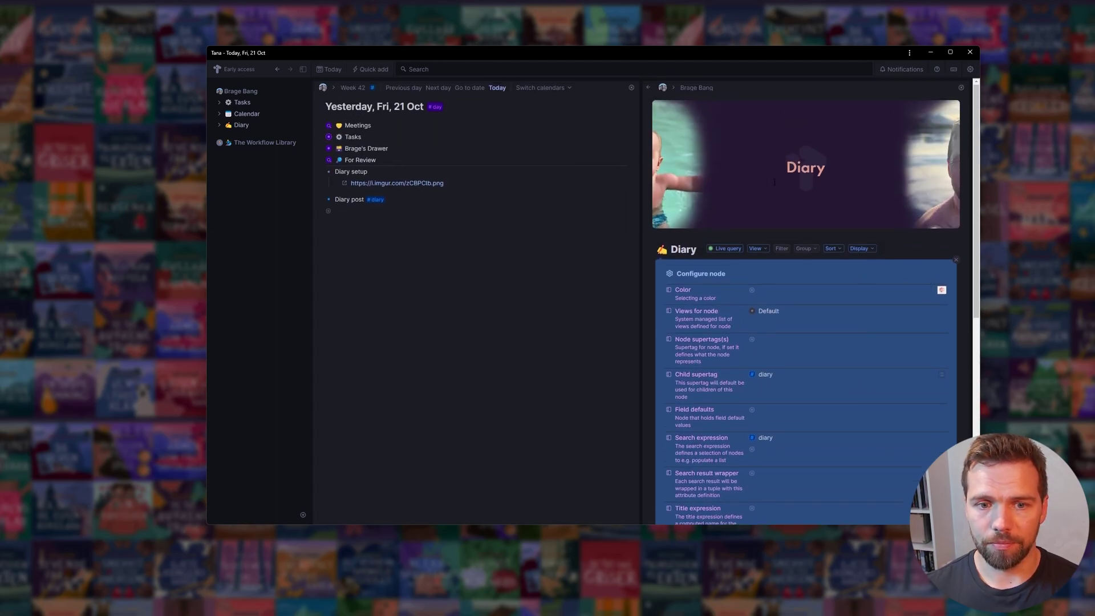
{"action": "left_click_drag", "start_coordinate": [980, 223], "coordinate": [866, 220]}
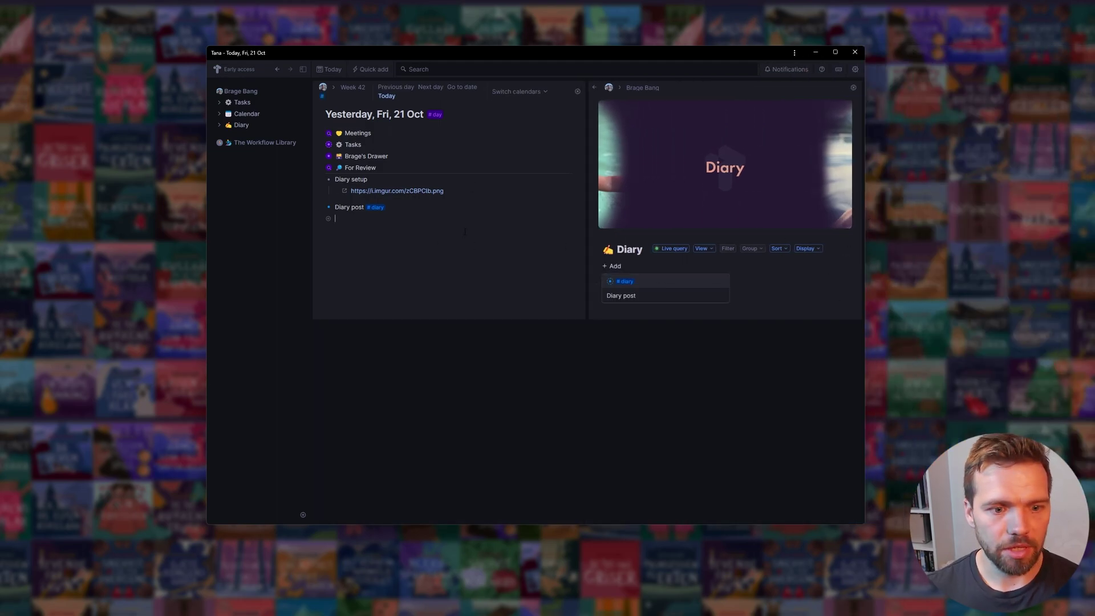
Open the #day tag settings and inspect its For Review and Tasks defaults.
{"action": "mouse_move", "coordinate": [433, 116]}
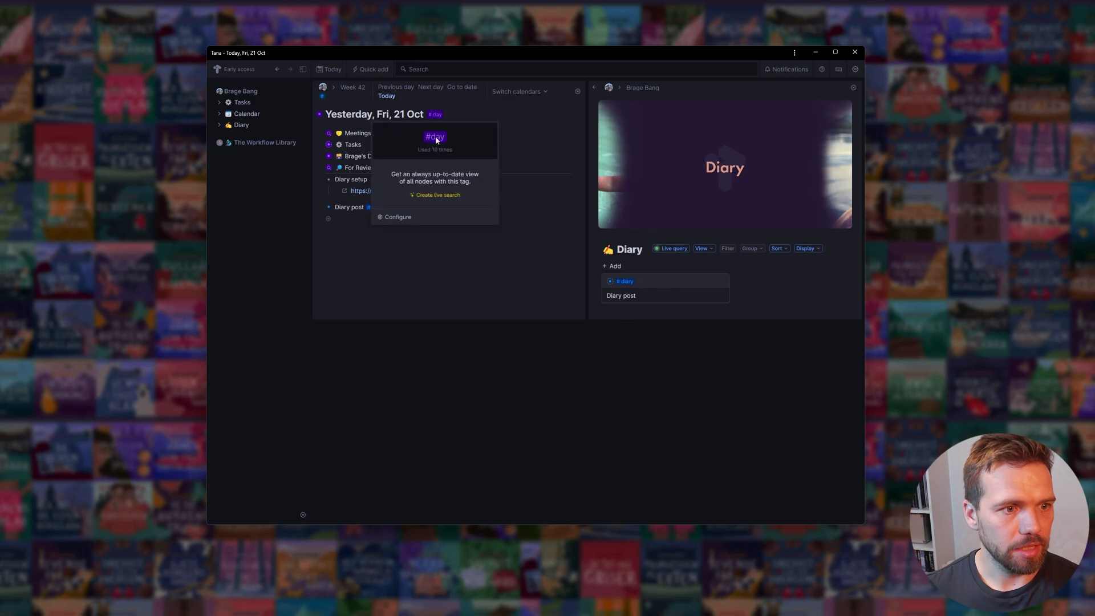
{"action": "left_click", "coordinate": [418, 218]}
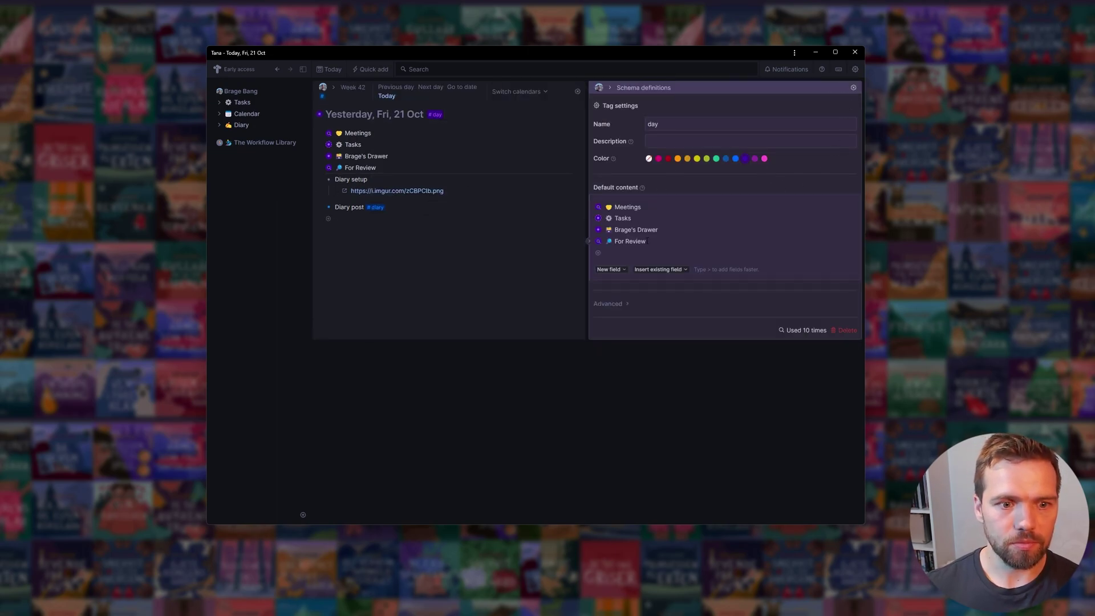
{"action": "left_click", "coordinate": [591, 242]}
{"action": "left_click", "coordinate": [591, 242]}
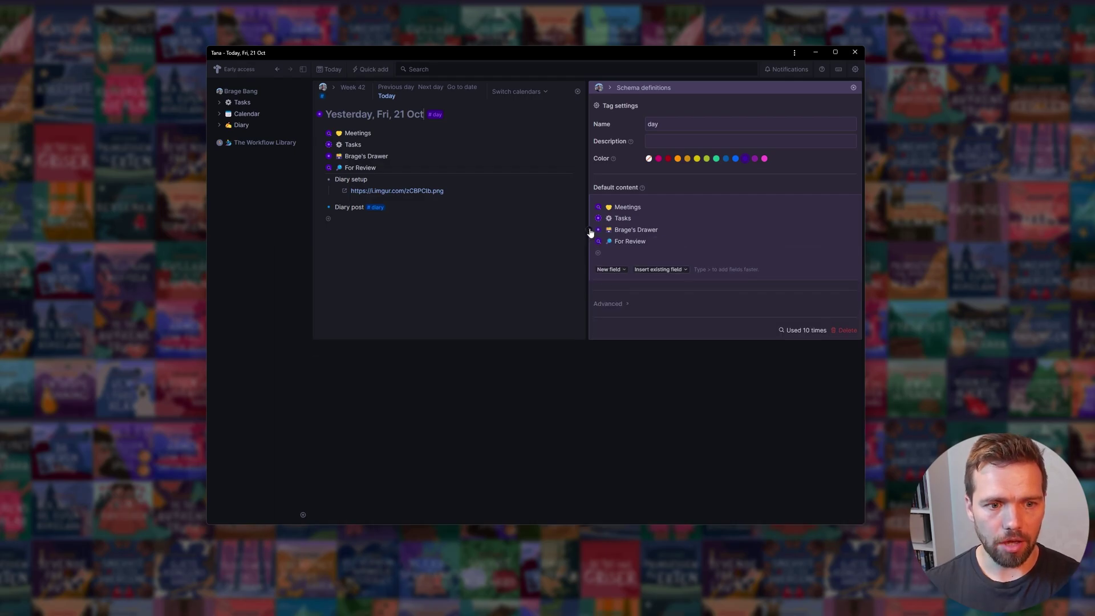
{"action": "left_click", "coordinate": [591, 218]}
{"action": "left_click", "coordinate": [590, 219]}
Add a 'Diary' row above Meetings in the #day default content.
{"action": "left_click", "coordinate": [653, 207]}
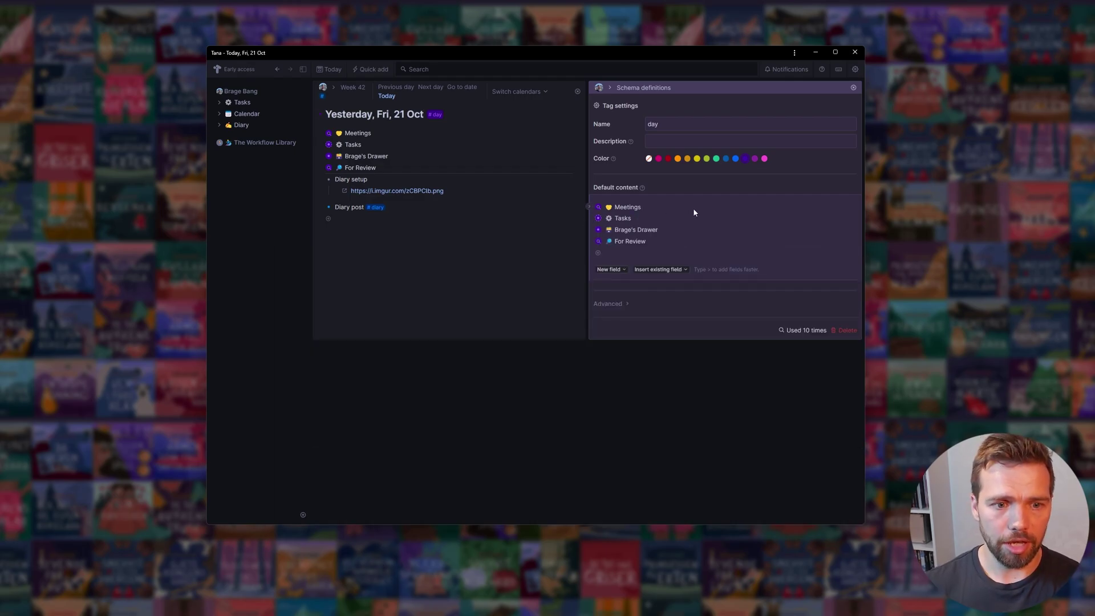
{"action": "key", "text": "Return"}
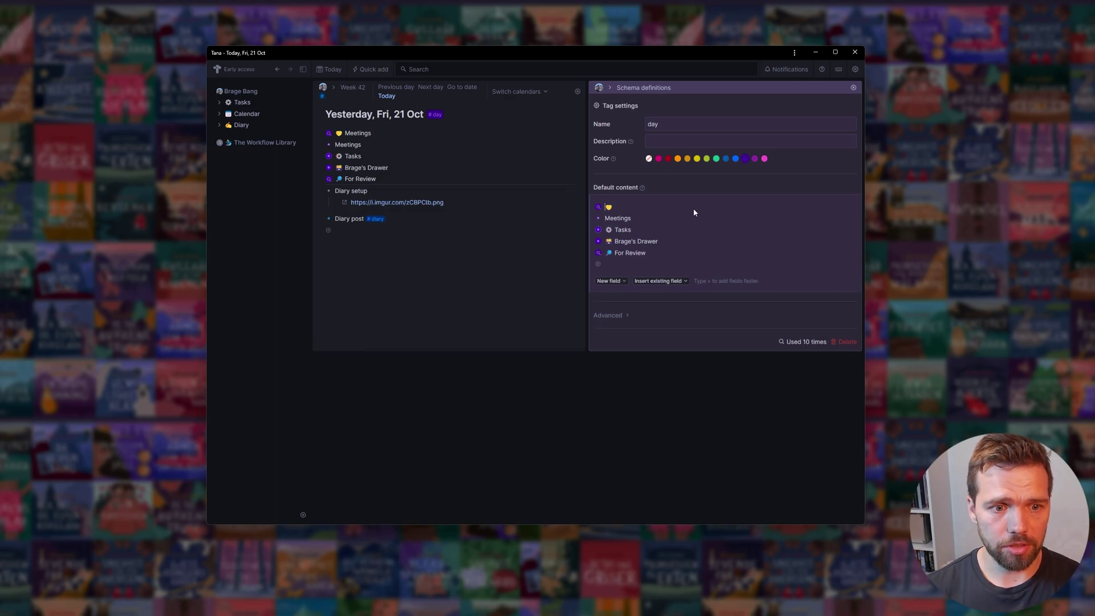
{"action": "key", "text": "ctrl+z"}
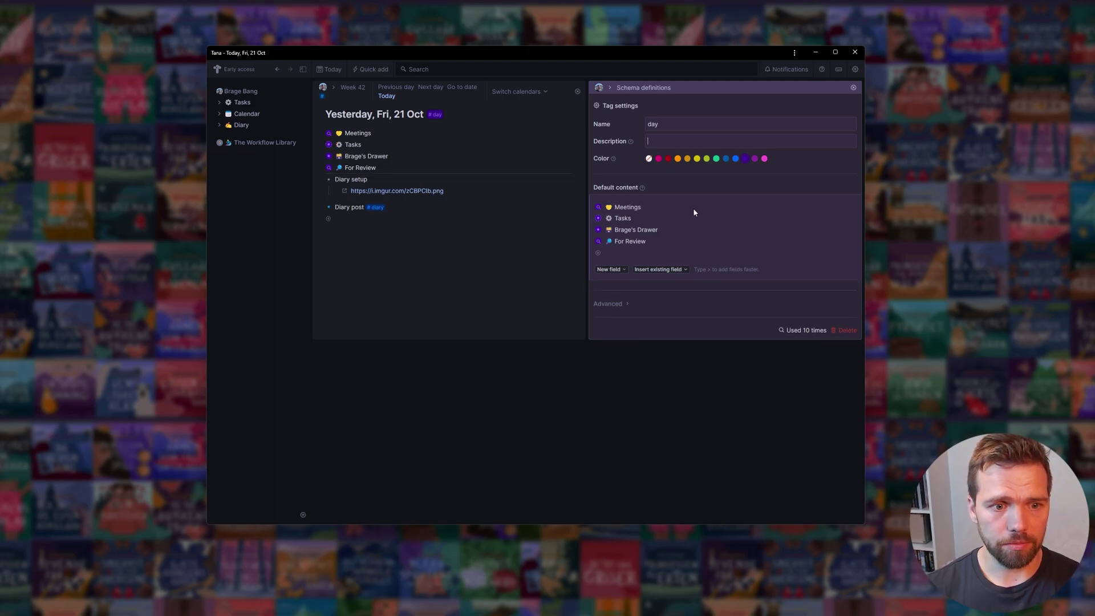
{"action": "key", "text": "Return"}
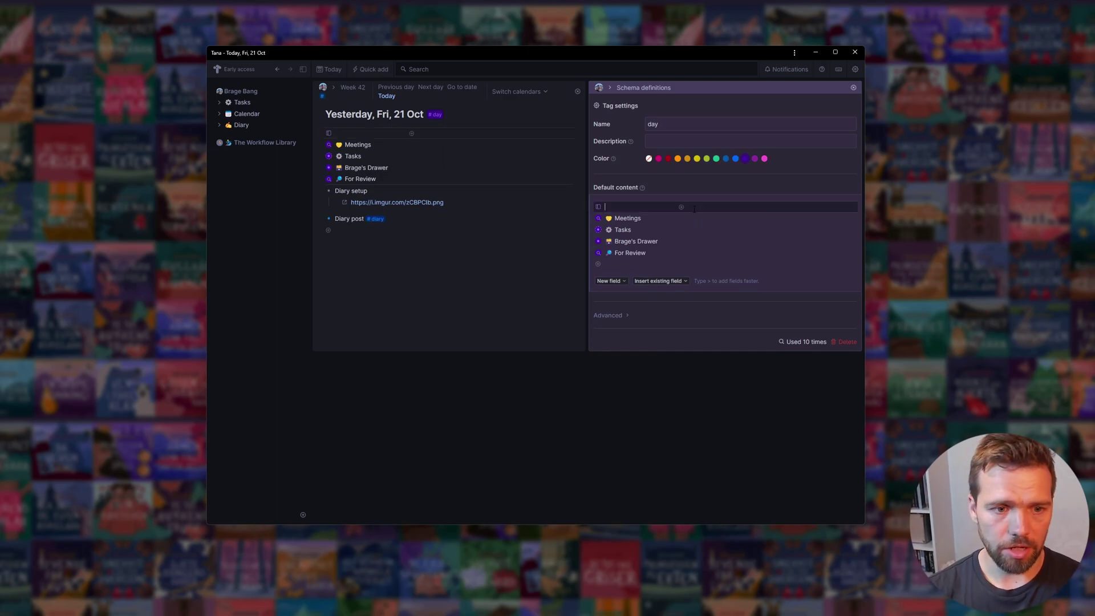
{"action": "type", "text": "Diary"}
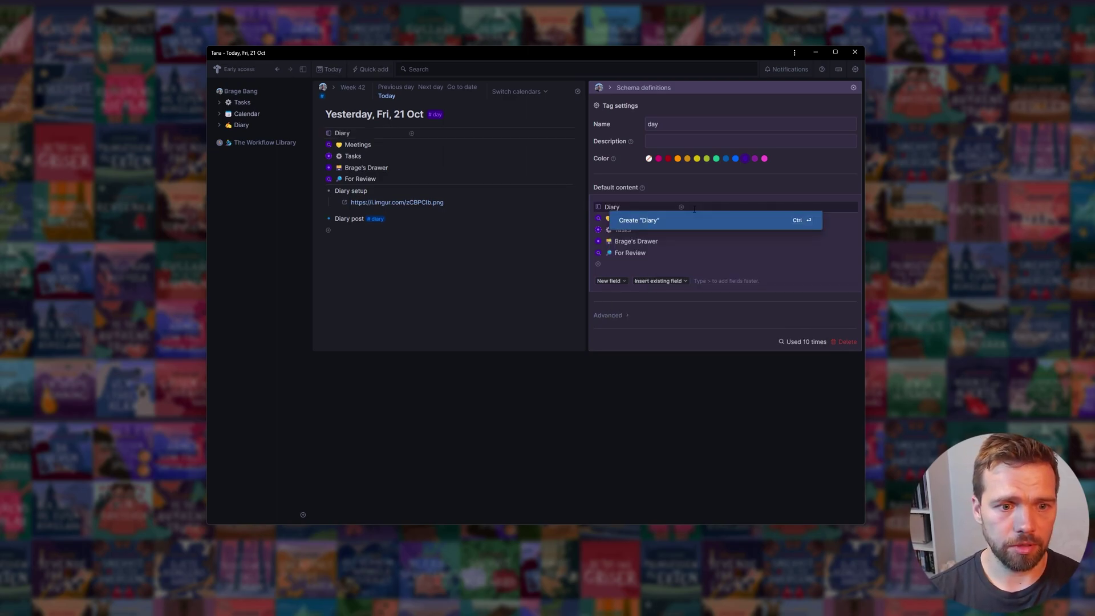
{"action": "key", "text": "Escape"}
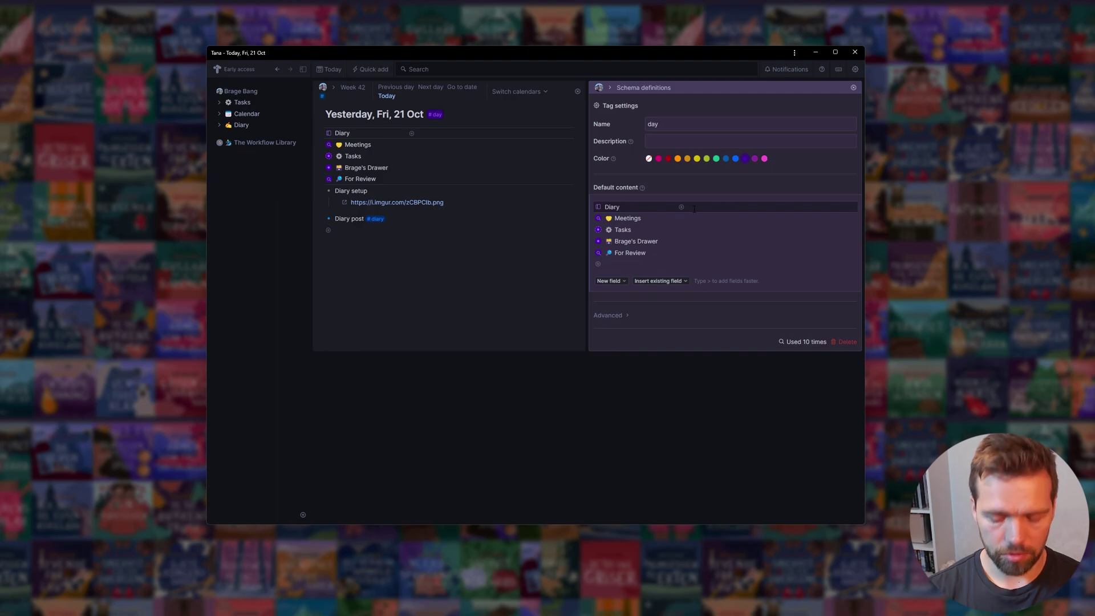
Make the Diary field an Instance field with #diary as its source supertag.
{"action": "key", "text": "ctrl+k"}
{"action": "type", "text": "field"}
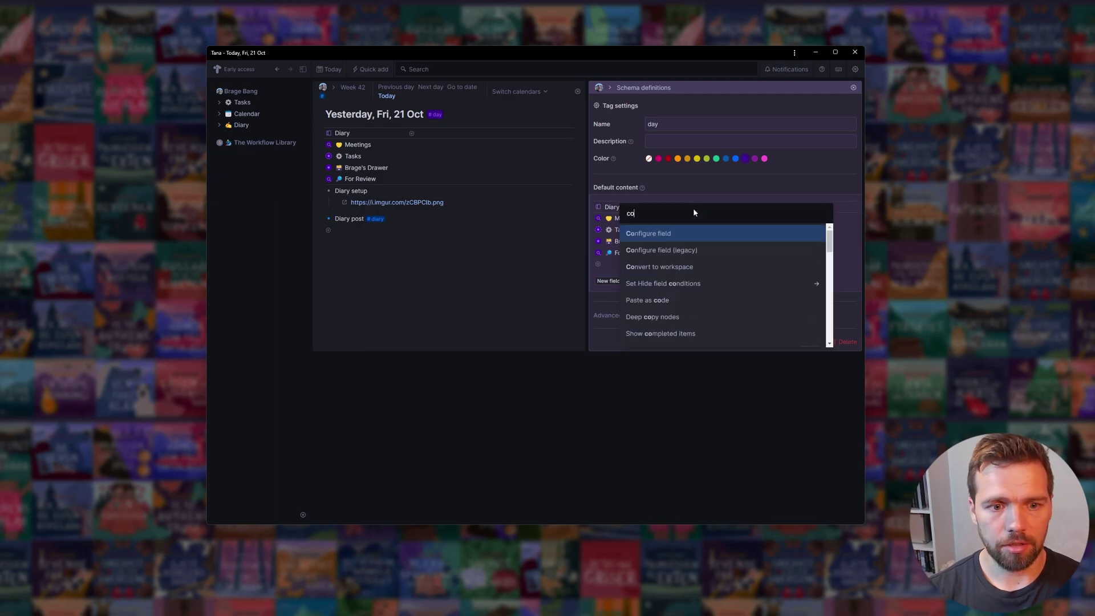
{"action": "key", "text": "Return"}
{"action": "left_click", "coordinate": [694, 213]}
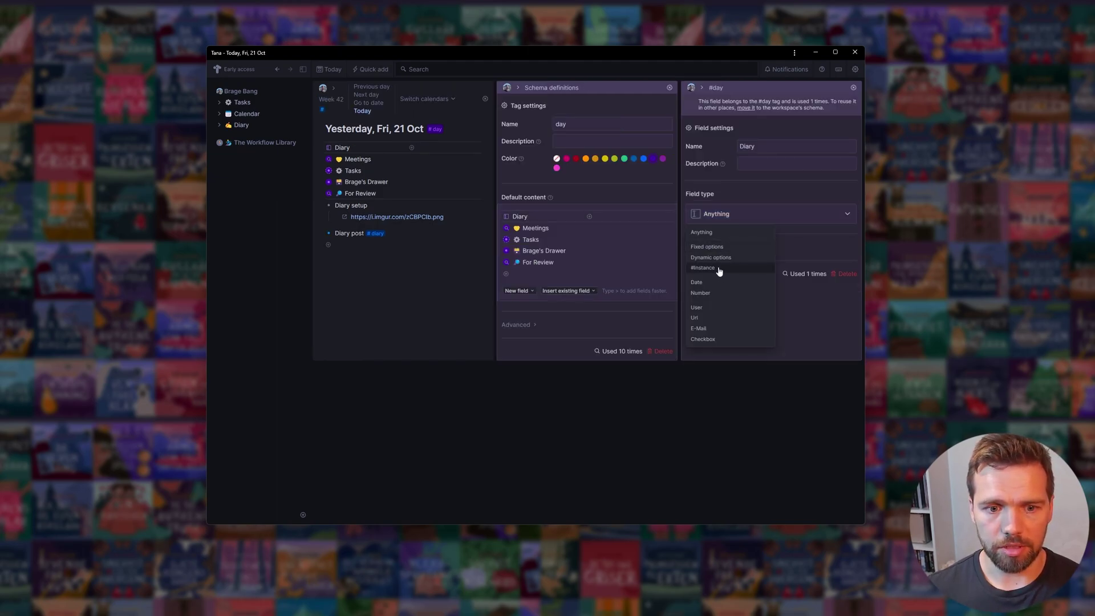
{"action": "left_click", "coordinate": [717, 273]}
{"action": "left_click", "coordinate": [763, 242]}
{"action": "type", "text": "diary"}
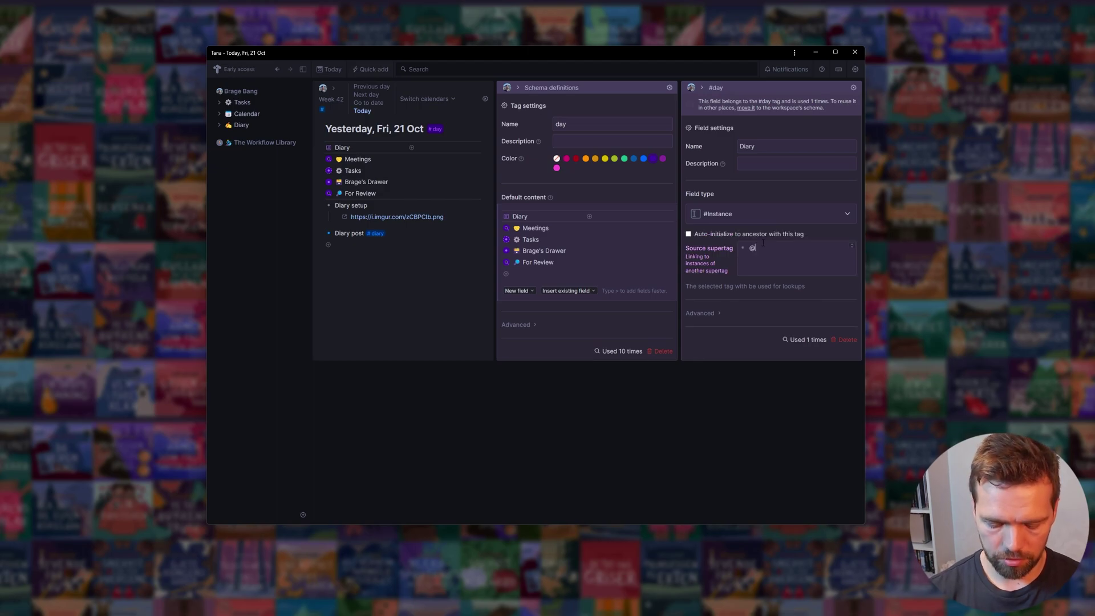
{"action": "key", "text": "Return"}
{"action": "key", "text": "Escape"}
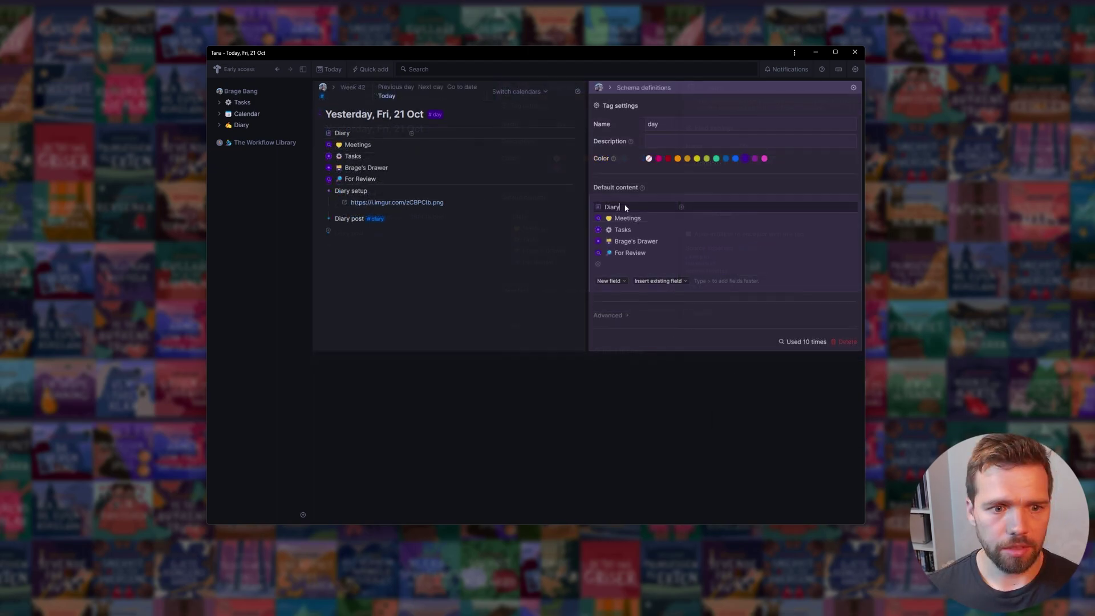
Set the Diary field's hide condition to When empty.
{"action": "key", "text": "ctrl+k"}
{"action": "type", "text": "hide"}
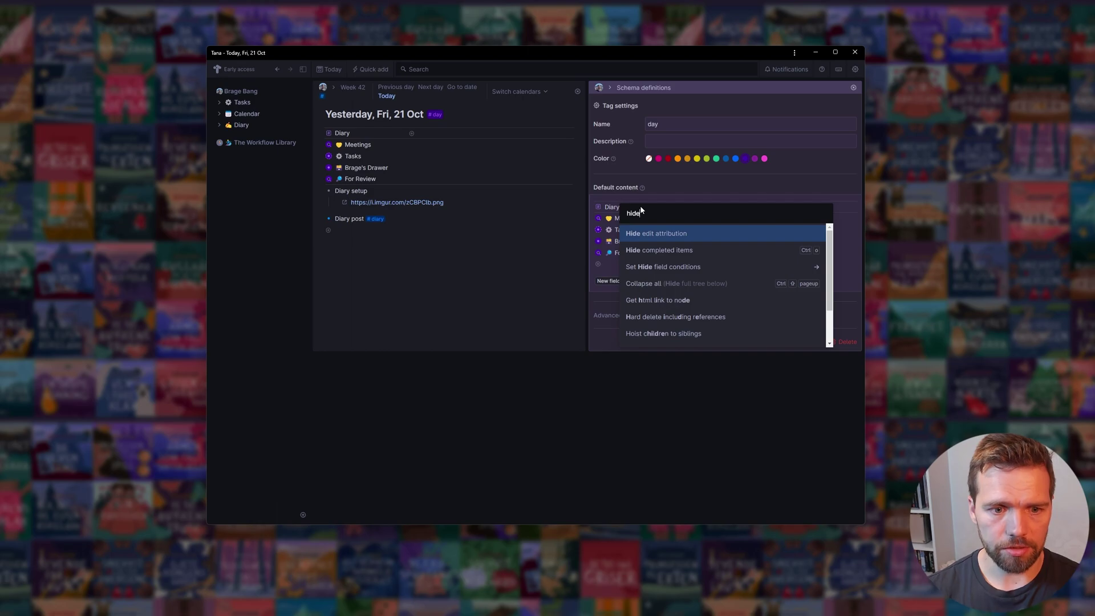
{"action": "key", "text": "Down"}
{"action": "key", "text": "Down"}
{"action": "key", "text": "Return"}
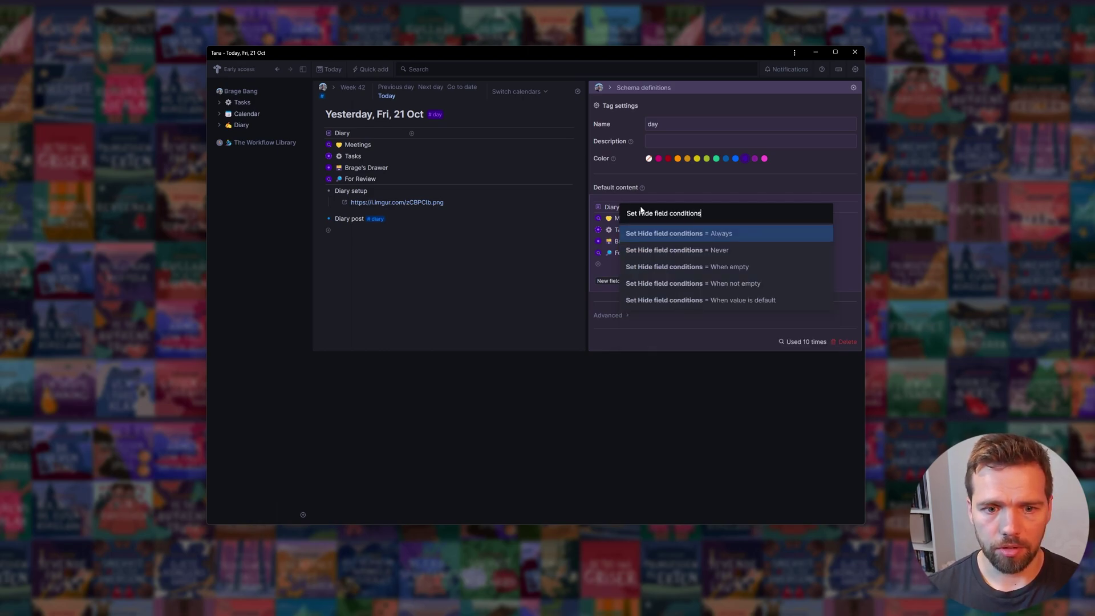
{"action": "key", "text": "Down"}
{"action": "key", "text": "Down"}
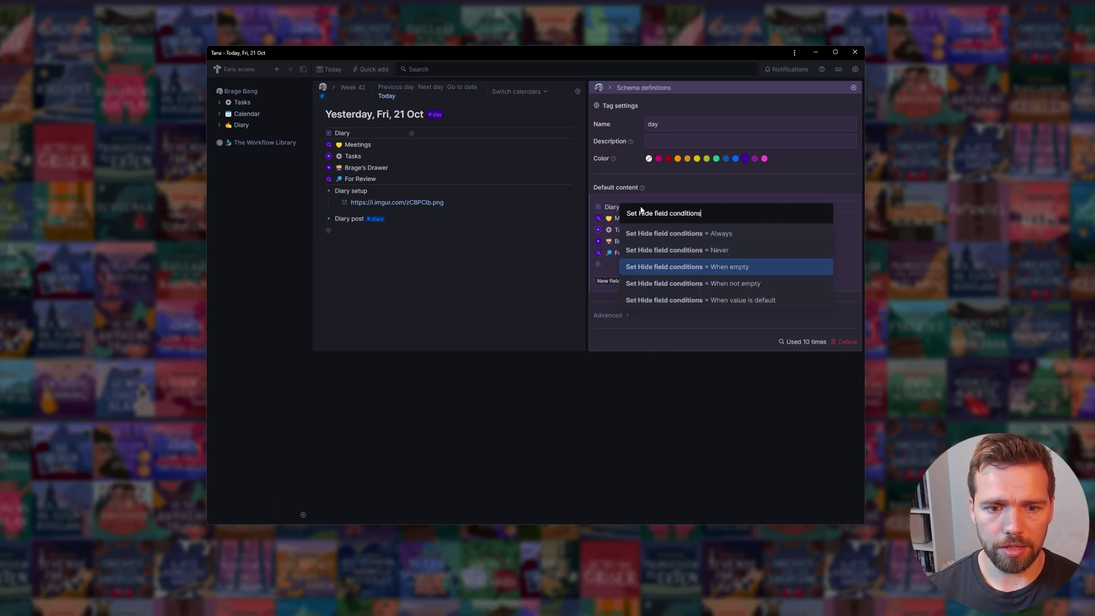
{"action": "key", "text": "Return"}
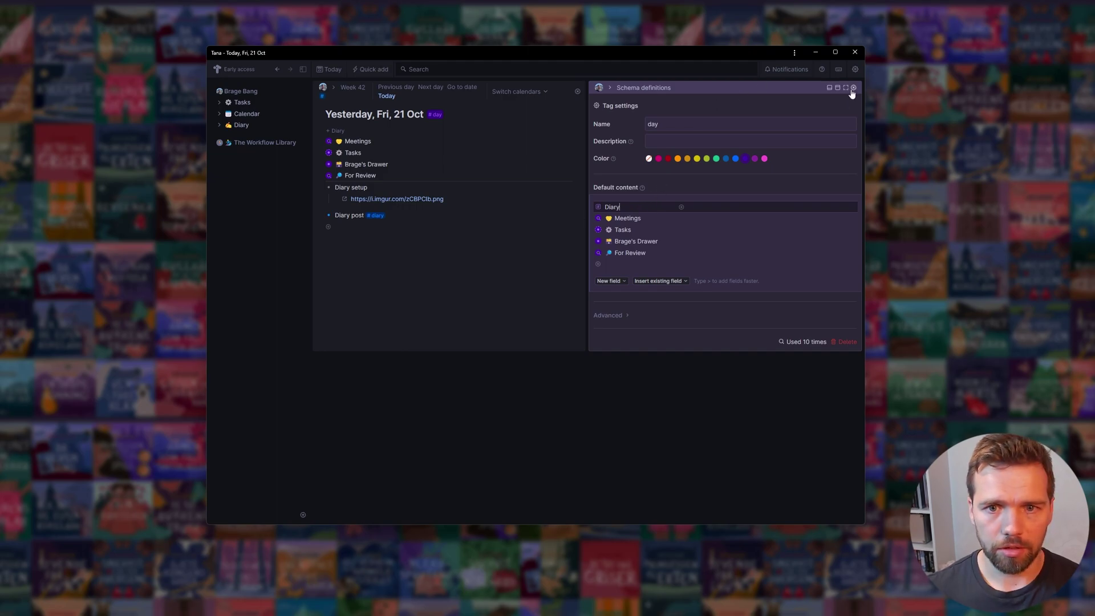
Delete the old Diary post and add the entry 'Had a great time with tana' to Diary.
{"action": "left_click", "coordinate": [853, 87]}
{"action": "left_click", "coordinate": [348, 234]}
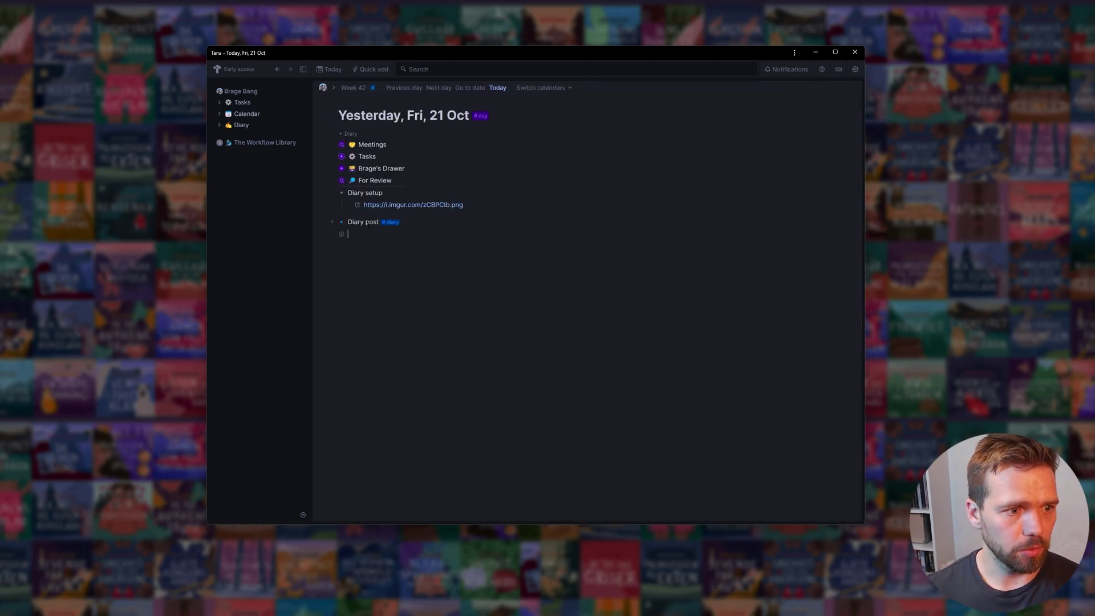
{"action": "key", "text": "ctrl+shift+BackSpace"}
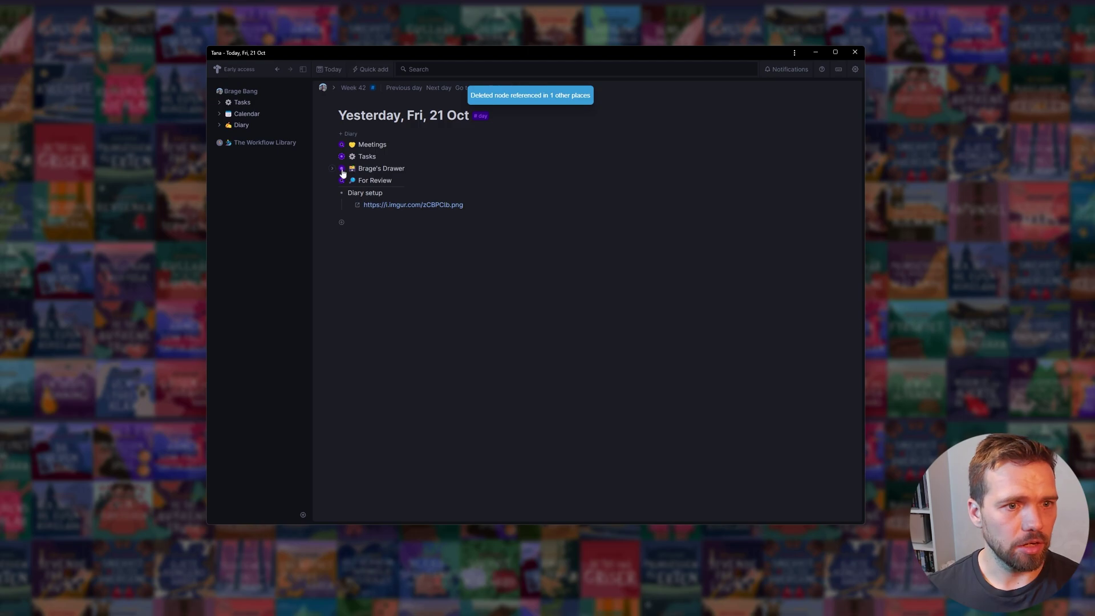
{"action": "left_click", "coordinate": [349, 134]}
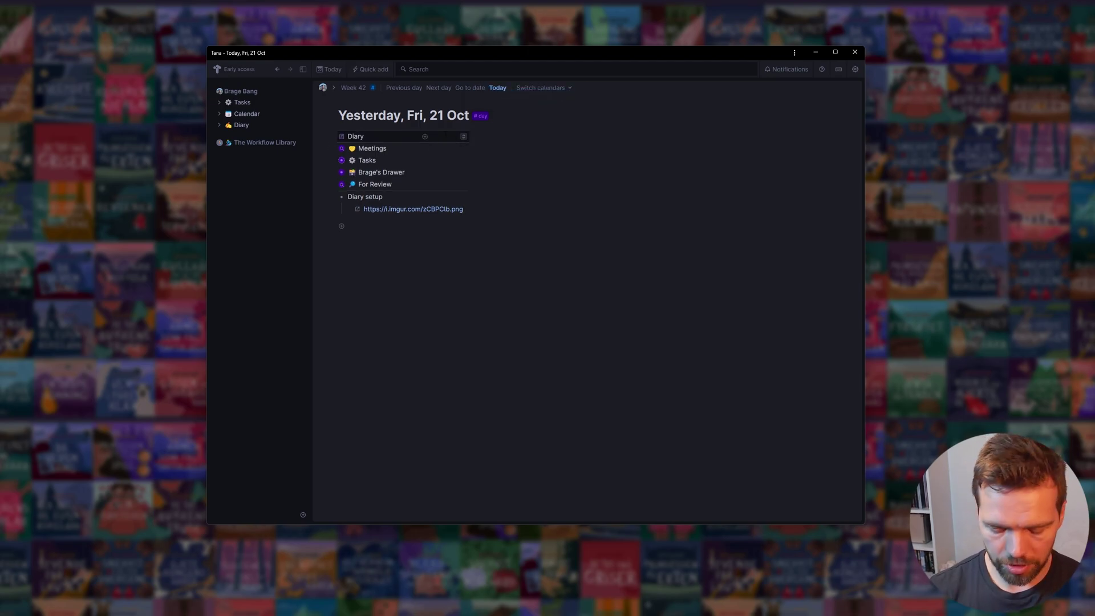
{"action": "type", "text": "Had a great"}
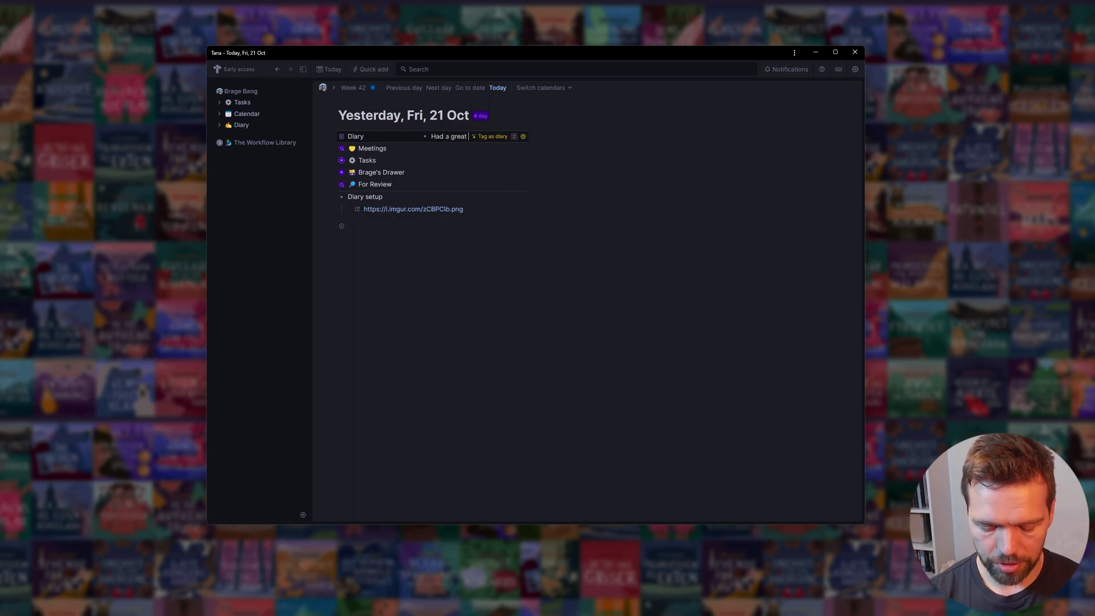
{"action": "type", "text": " time with 't"}
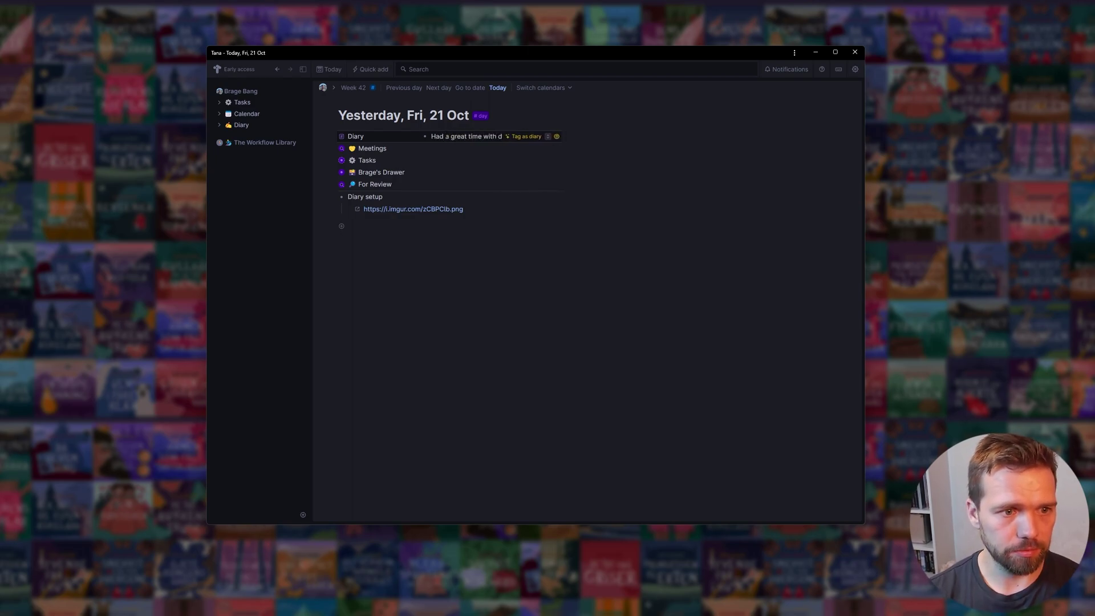
{"action": "type", "text": "ana"}
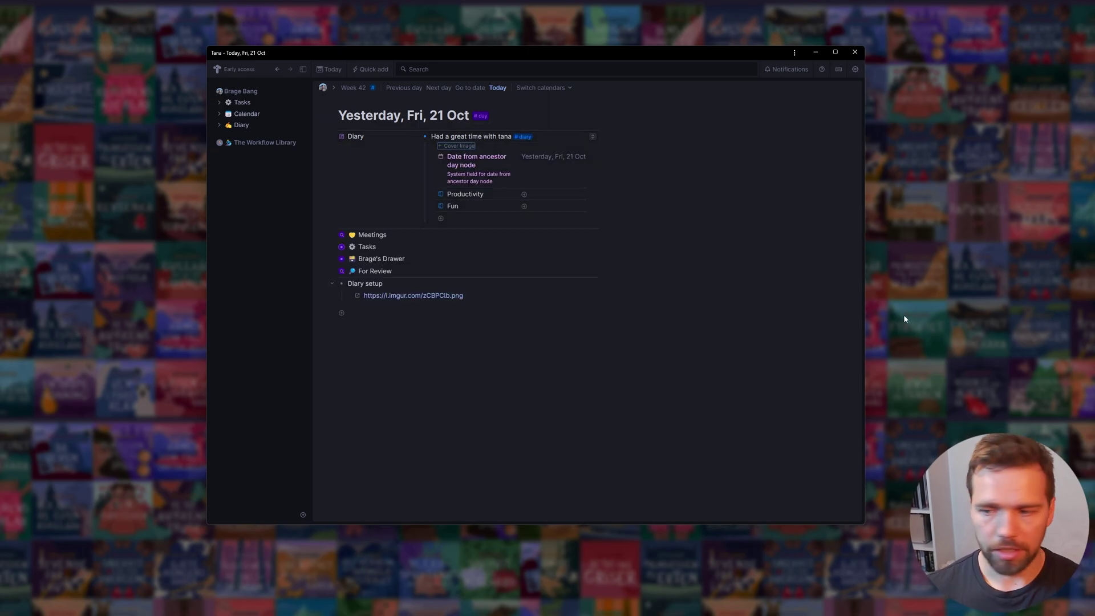
Rate the entry three gears for Productivity and three smileys for Fun.
{"action": "left_click", "coordinate": [553, 194]}
{"action": "left_click", "coordinate": [555, 234]}
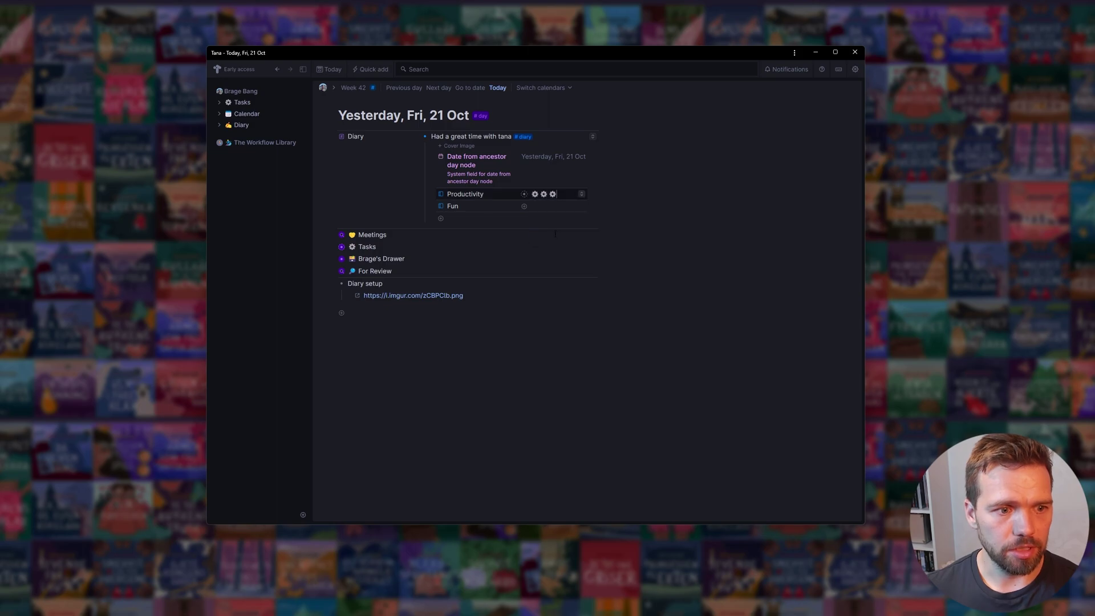
{"action": "left_click", "coordinate": [548, 205]}
{"action": "left_click", "coordinate": [545, 248]}
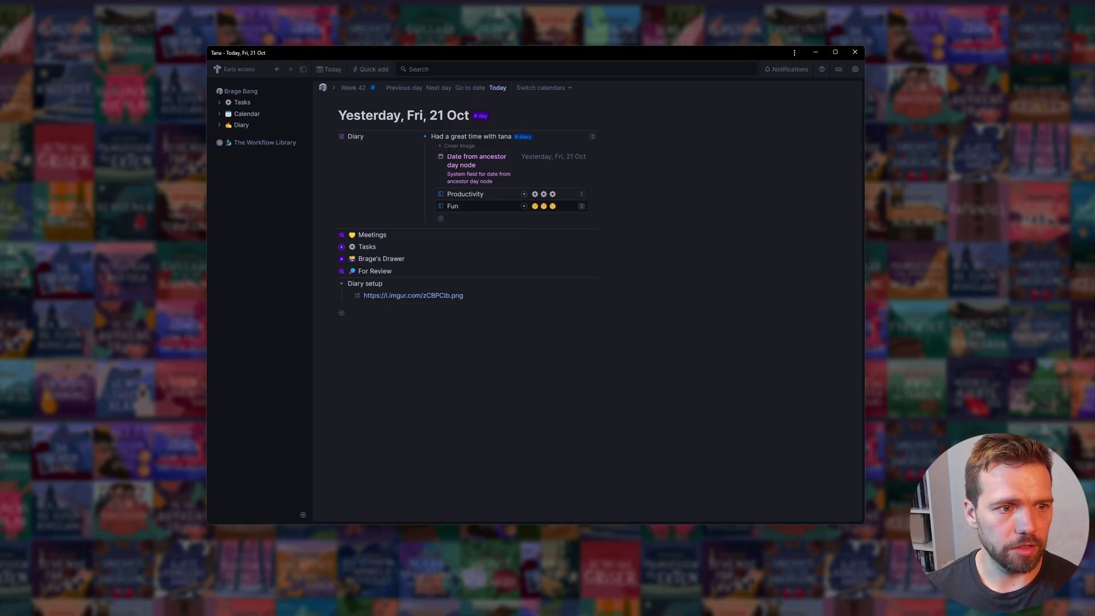
Drop a photo into the entry's Cover Image, then go to today's day page to rate it.
{"action": "left_click", "coordinate": [459, 146]}
{"action": "left_click_drag", "start_coordinate": [1094, 228], "coordinate": [571, 190]}
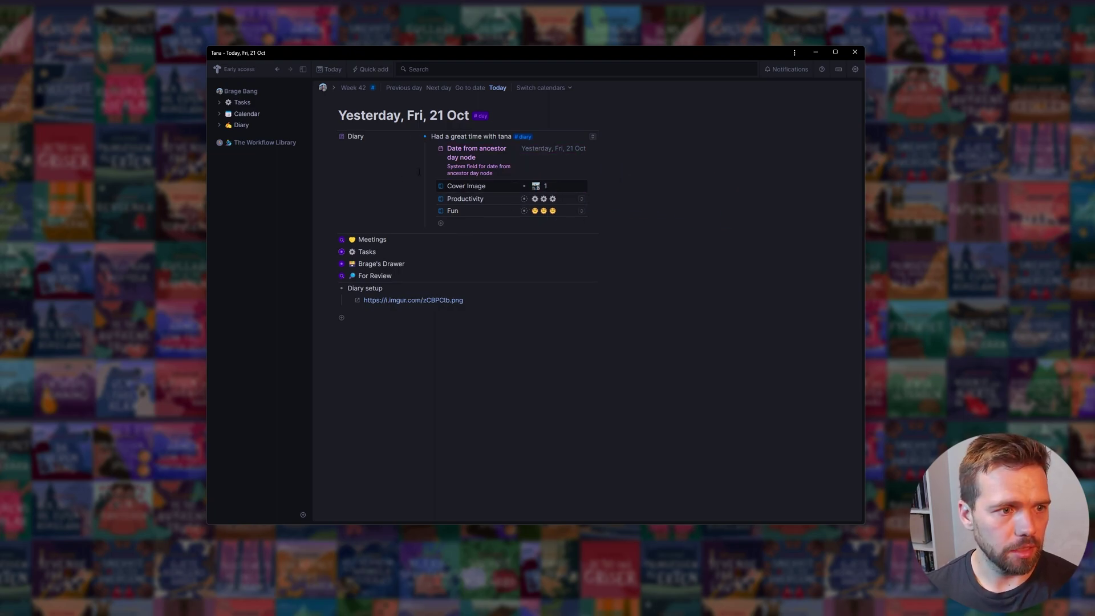
{"action": "key", "text": "alt+t"}
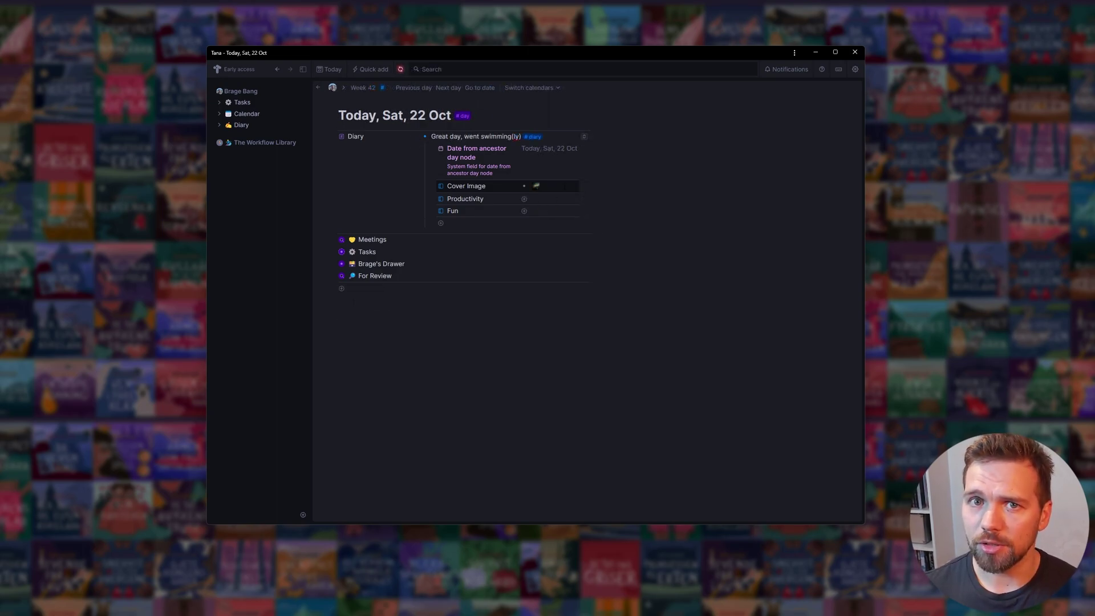
{"action": "left_click", "coordinate": [531, 199]}
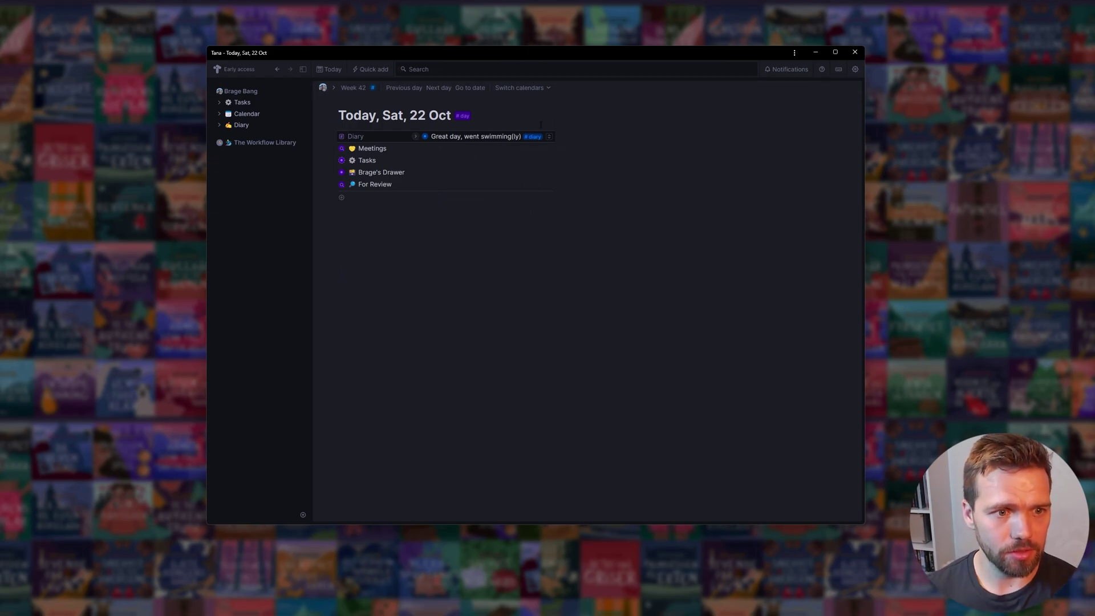
Open the Diary page from the #diary tag and fit the gallery to three cards per row.
{"action": "left_click", "coordinate": [533, 137]}
{"action": "left_click", "coordinate": [492, 191]}
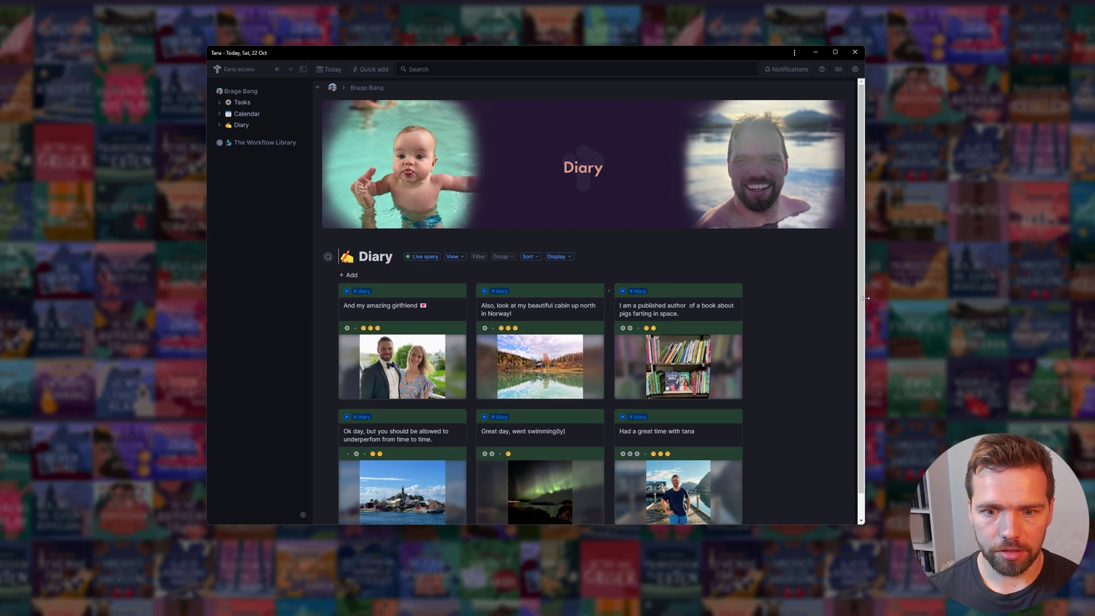
{"action": "left_click_drag", "start_coordinate": [860, 298], "coordinate": [941, 300]}
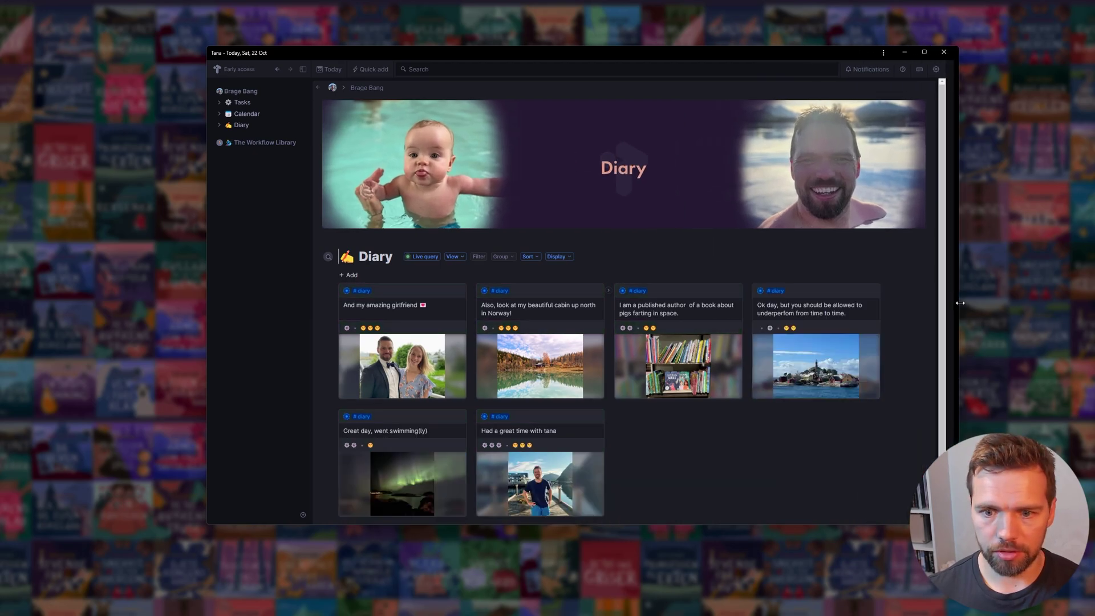
{"action": "scroll", "coordinate": [771, 279], "scroll_direction": "down", "scroll_amount": 1}
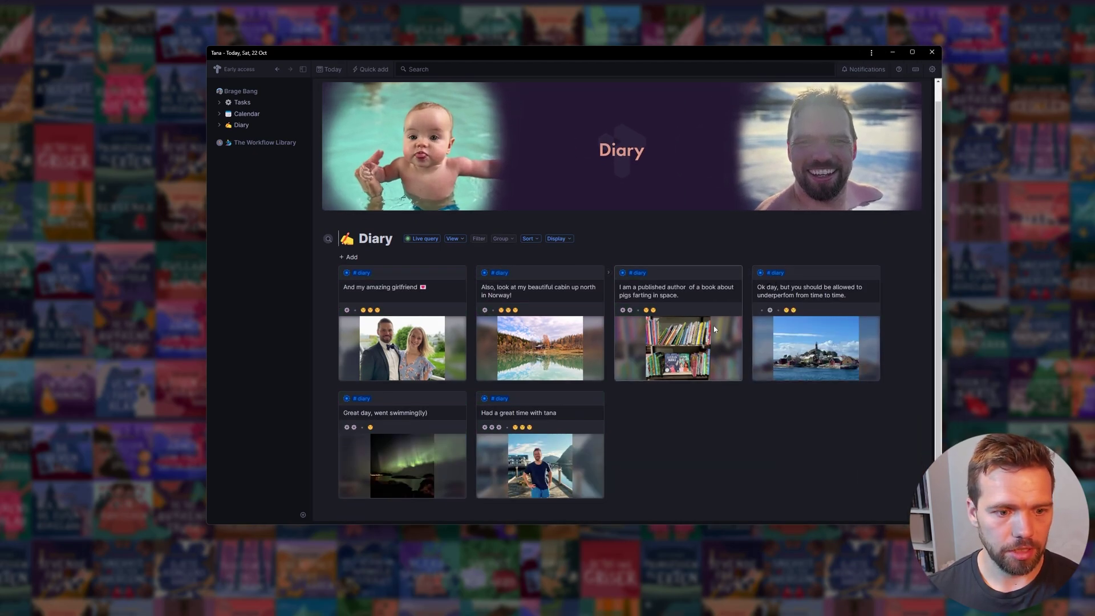
{"action": "left_click_drag", "start_coordinate": [940, 311], "coordinate": [848, 301]}
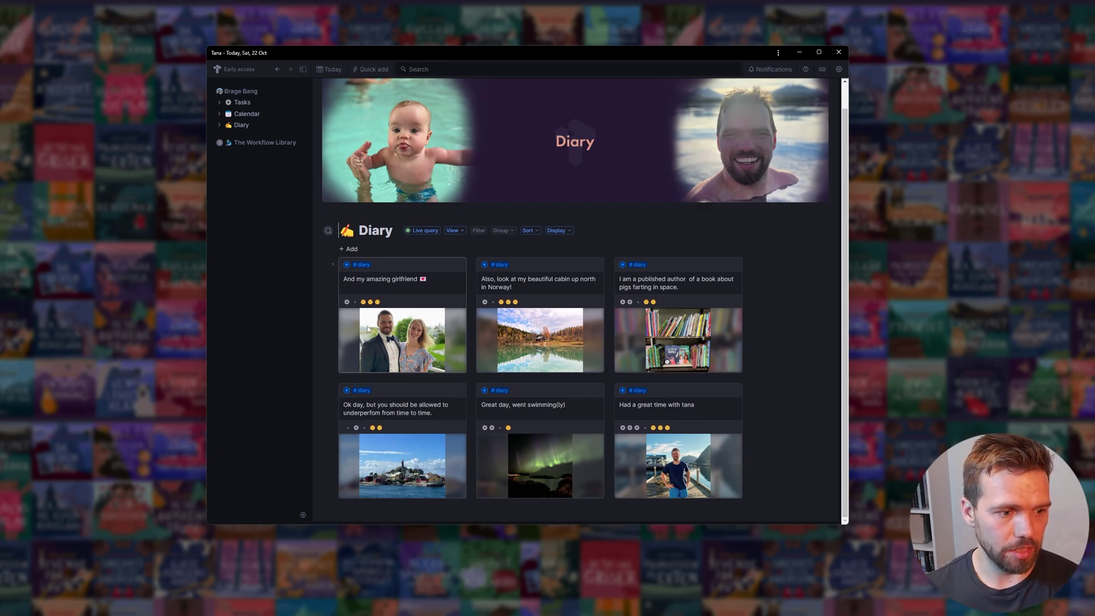
Expand the first diary card's fields, then collapse it to show its cover photo.
{"action": "left_click", "coordinate": [332, 264]}
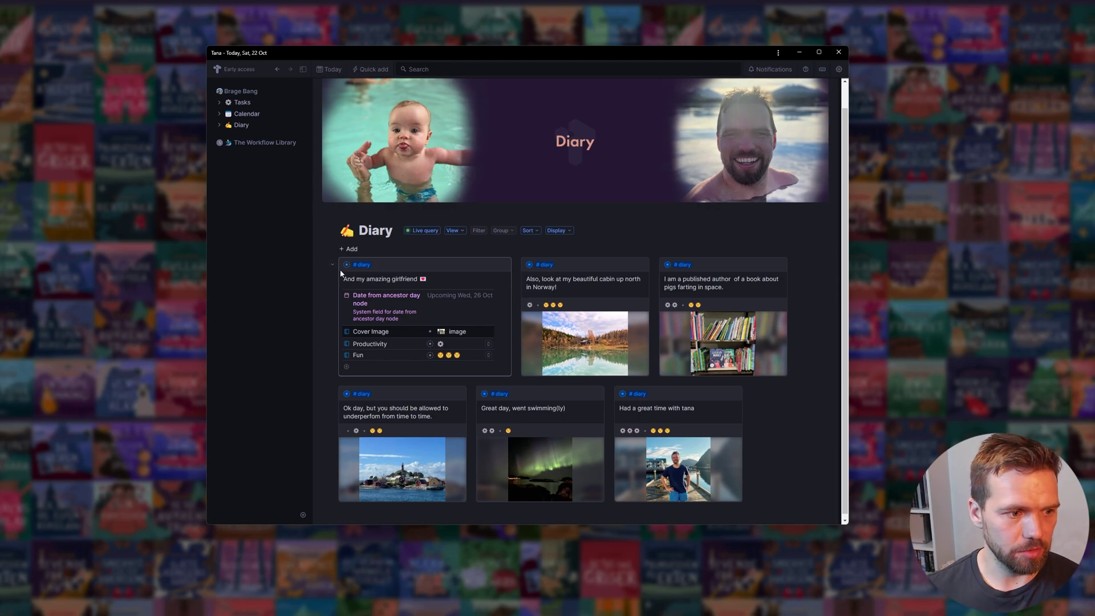
{"action": "left_click", "coordinate": [333, 265]}
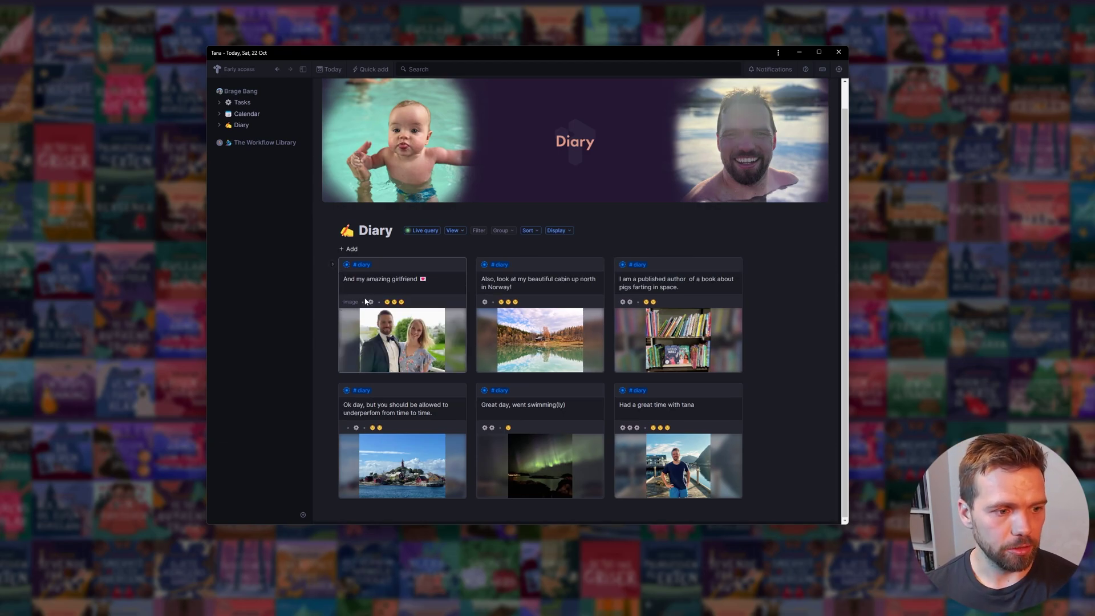
{"action": "left_click", "coordinate": [332, 265]}
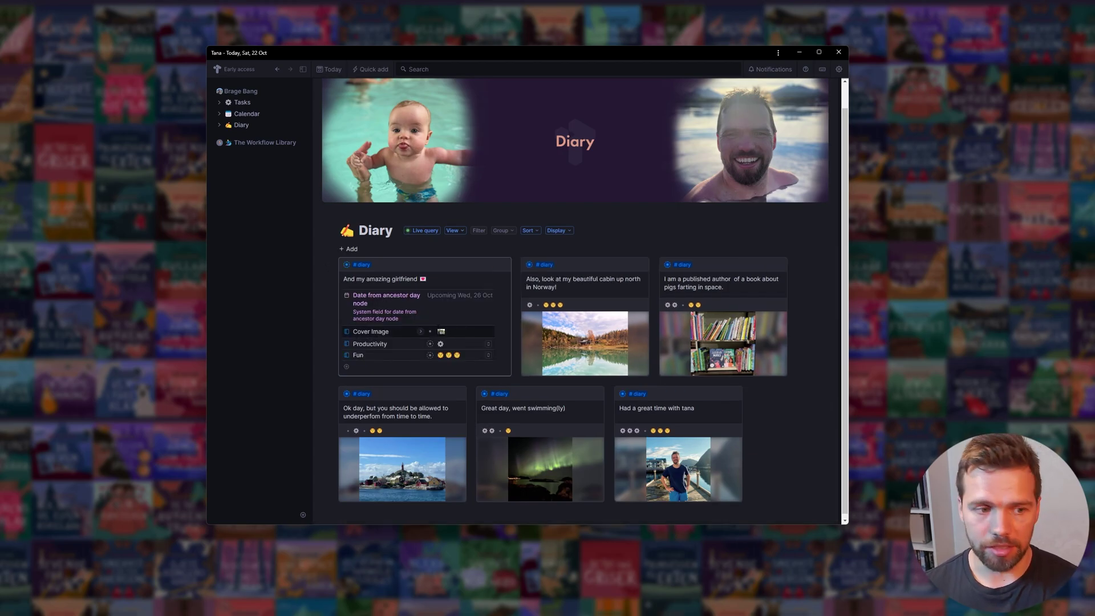
{"action": "left_click", "coordinate": [334, 266]}
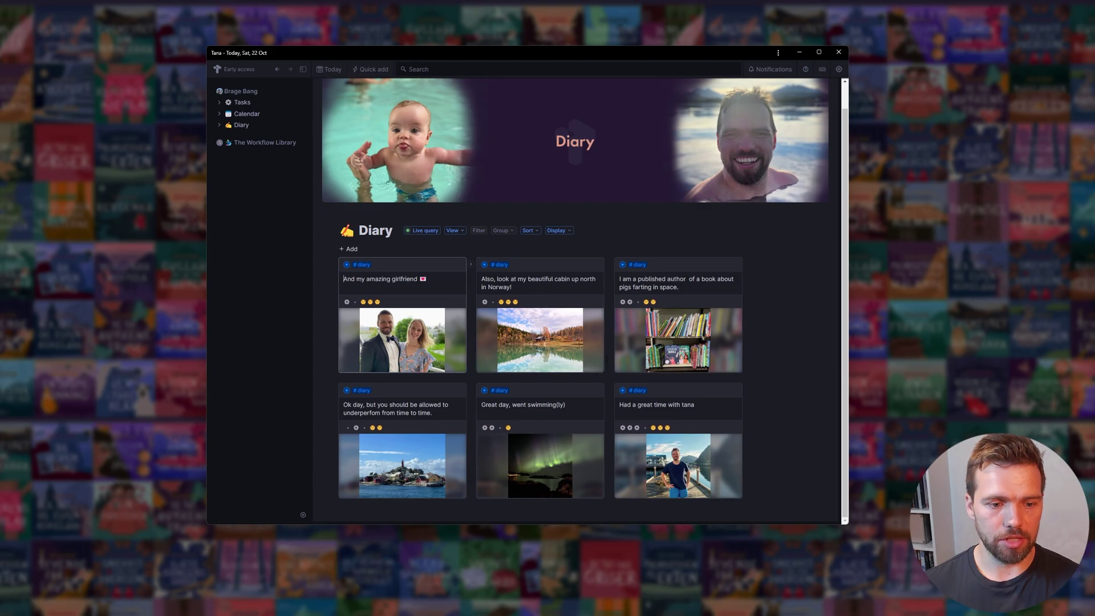